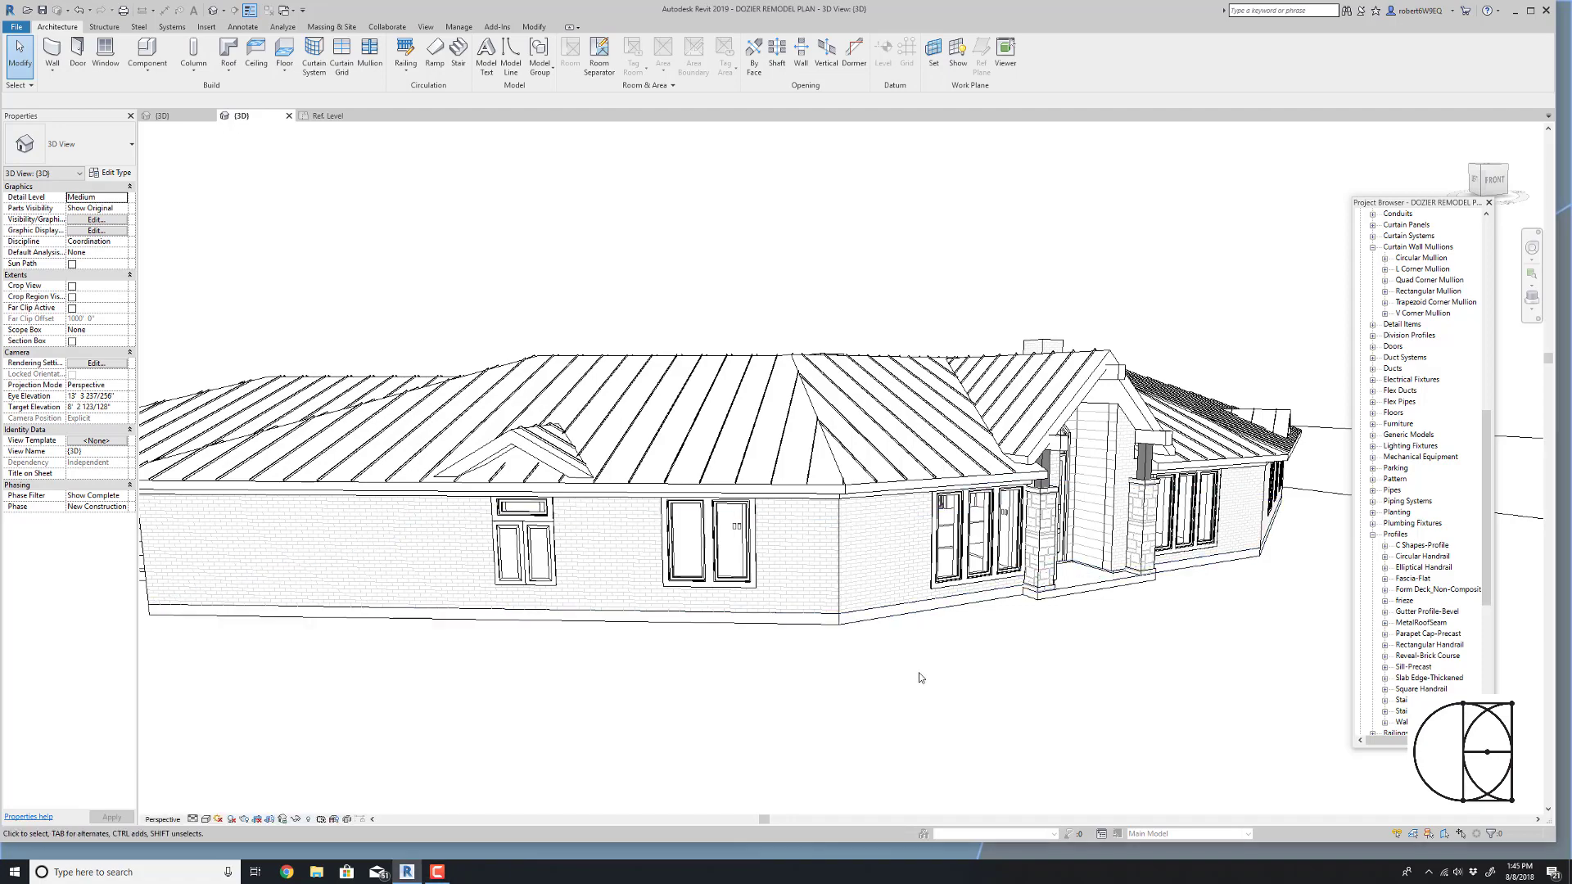
- Orbit and zoom the 3D view to close in on the standing seam roof near the chimney
mouse_move(918, 681)
shift+middle_down()
mouse_move(957, 658)
mouse_move(1000, 659)
mouse_move(911, 635)
mouse_move(1052, 671)
mouse_move(630, 631)
mouse_move(782, 653)
shift+middle_up()
shift+middle_drag(917, 677, 1087, 663)
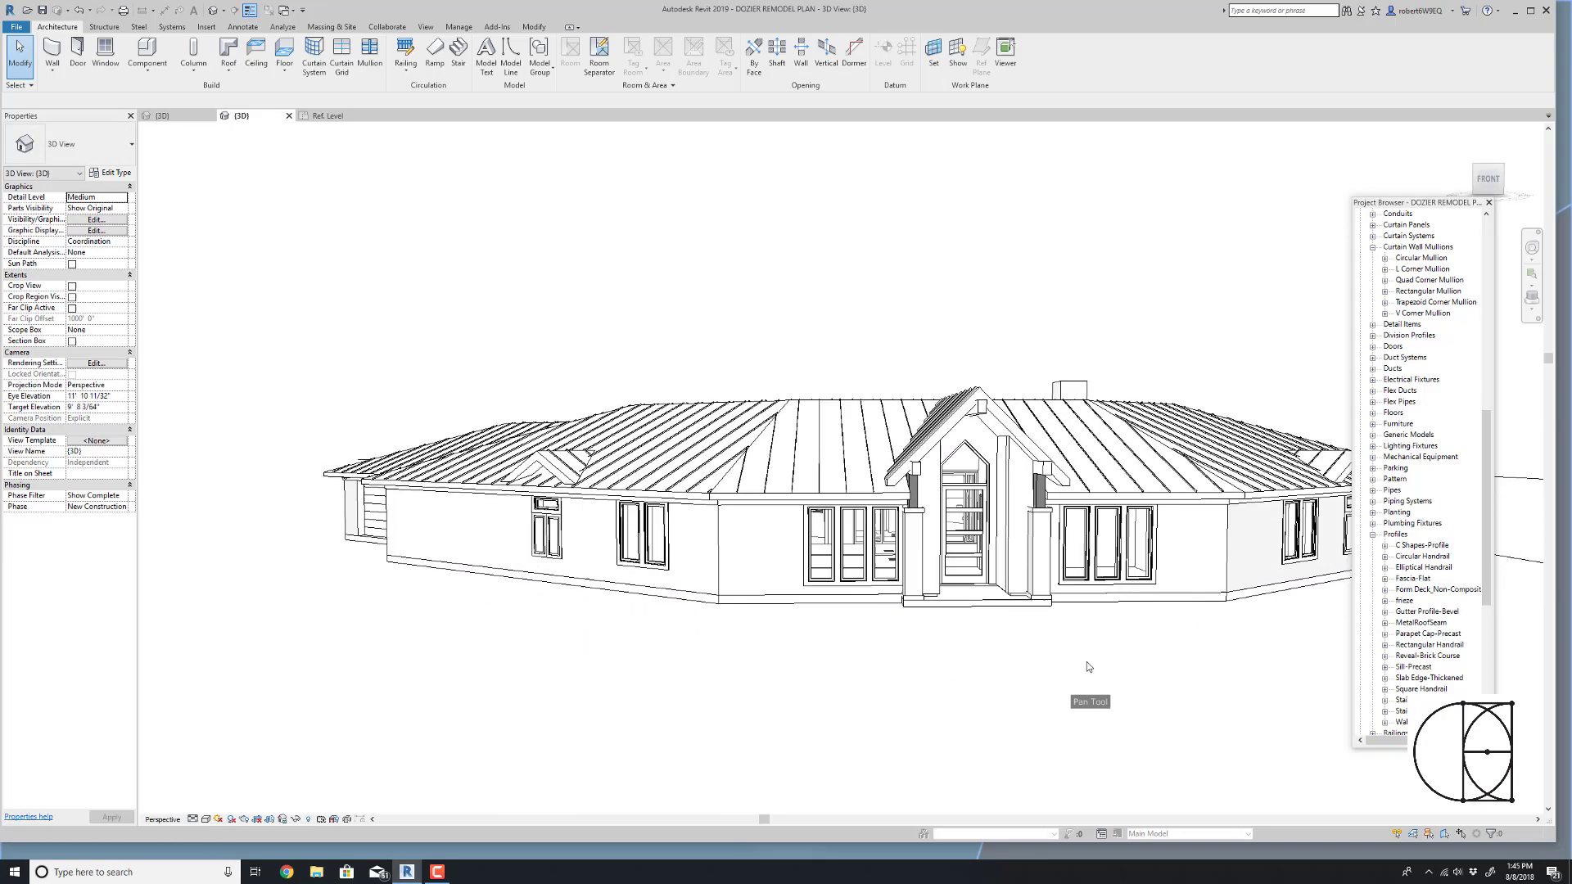
shift+middle_drag(905, 671, 1028, 685)
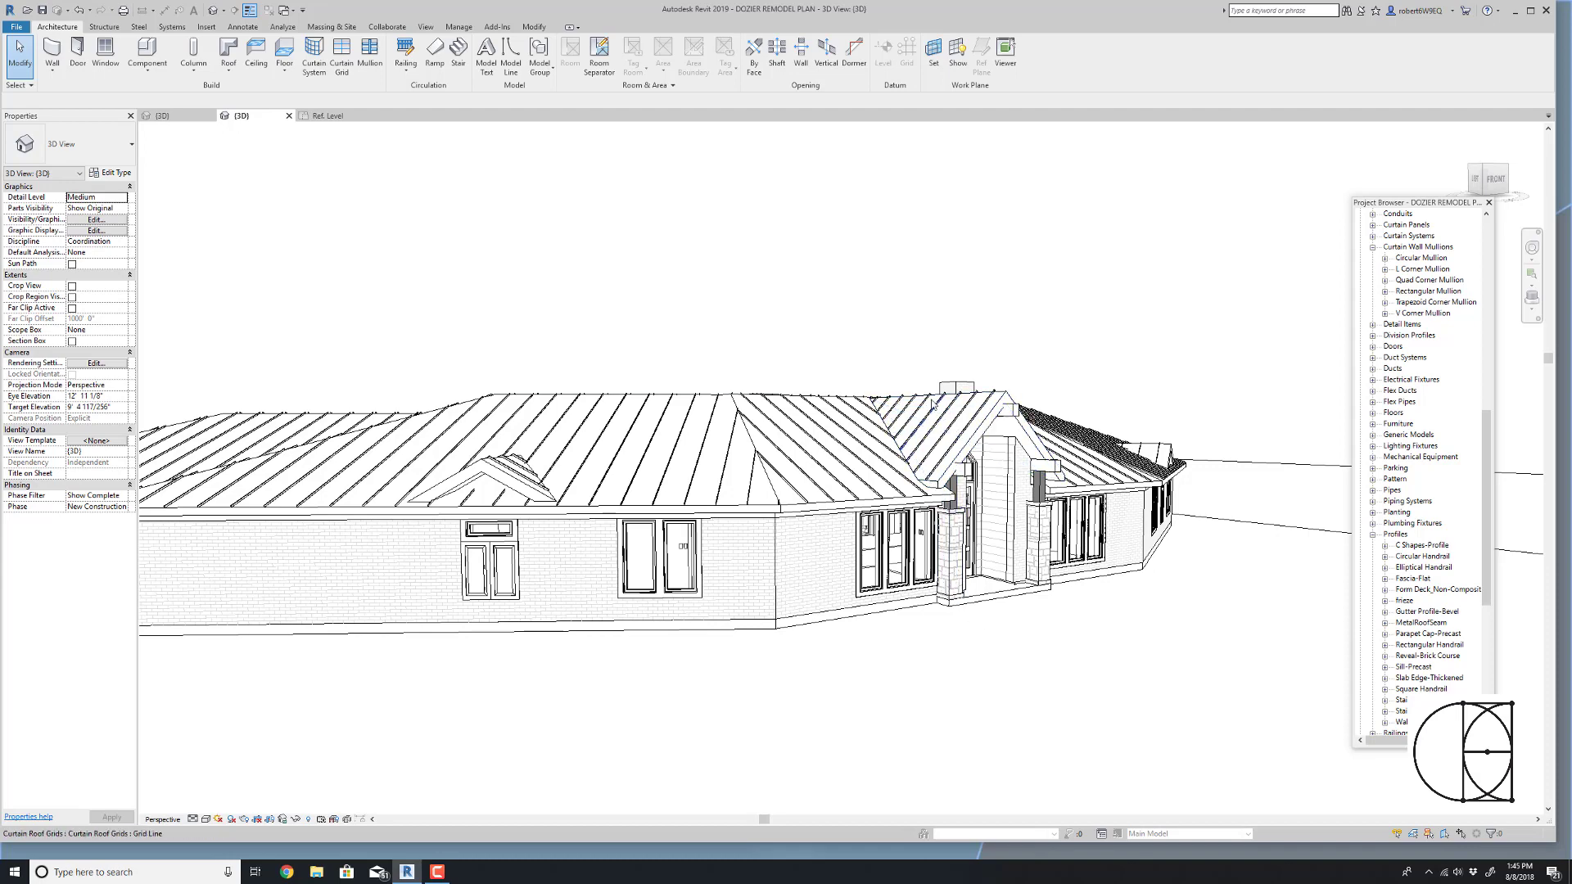
scroll(919, 384, up, 2)
scroll(910, 379, up, 2)
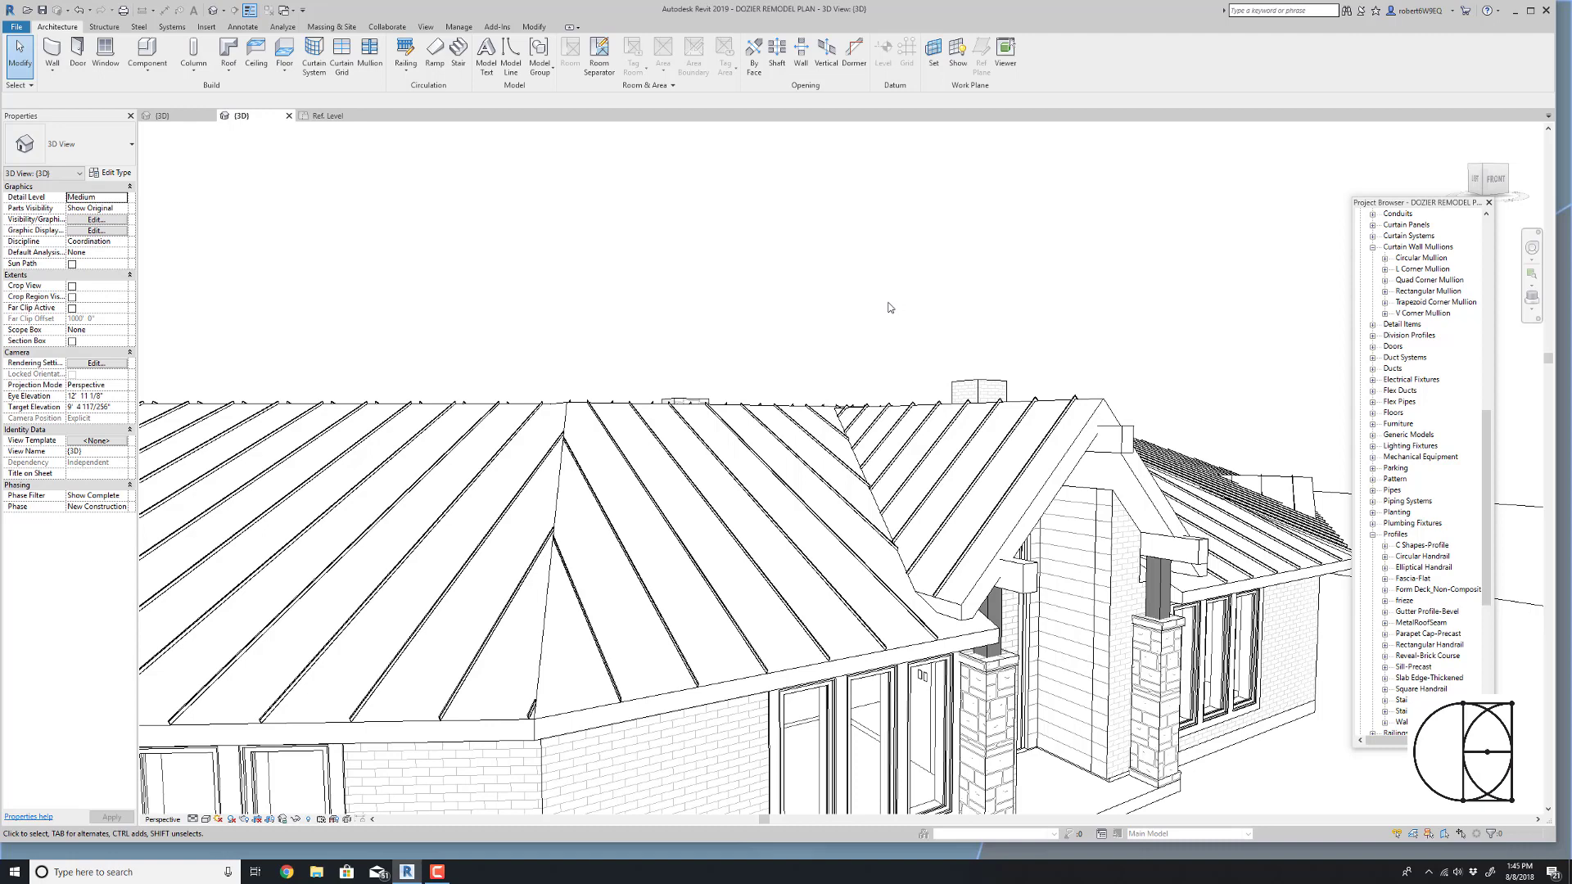
scroll(732, 332, down, 1)
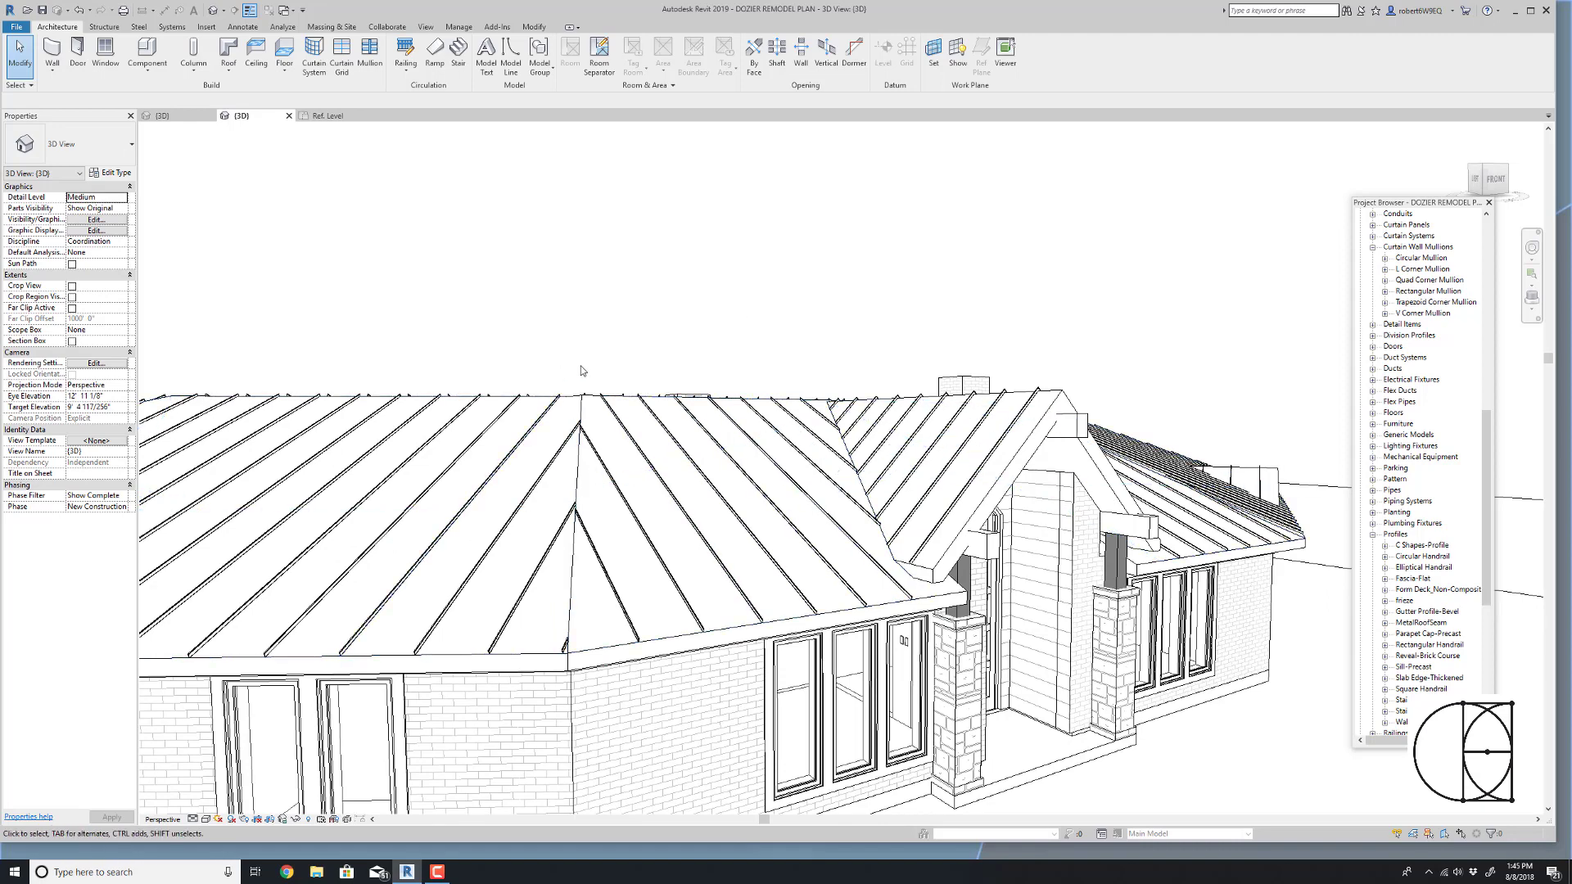
scroll(679, 469, down, 5)
mouse_move(679, 469)
shift+middle_down()
mouse_move(595, 488)
mouse_move(706, 456)
shift+middle_up()
scroll(705, 456, up, 5)
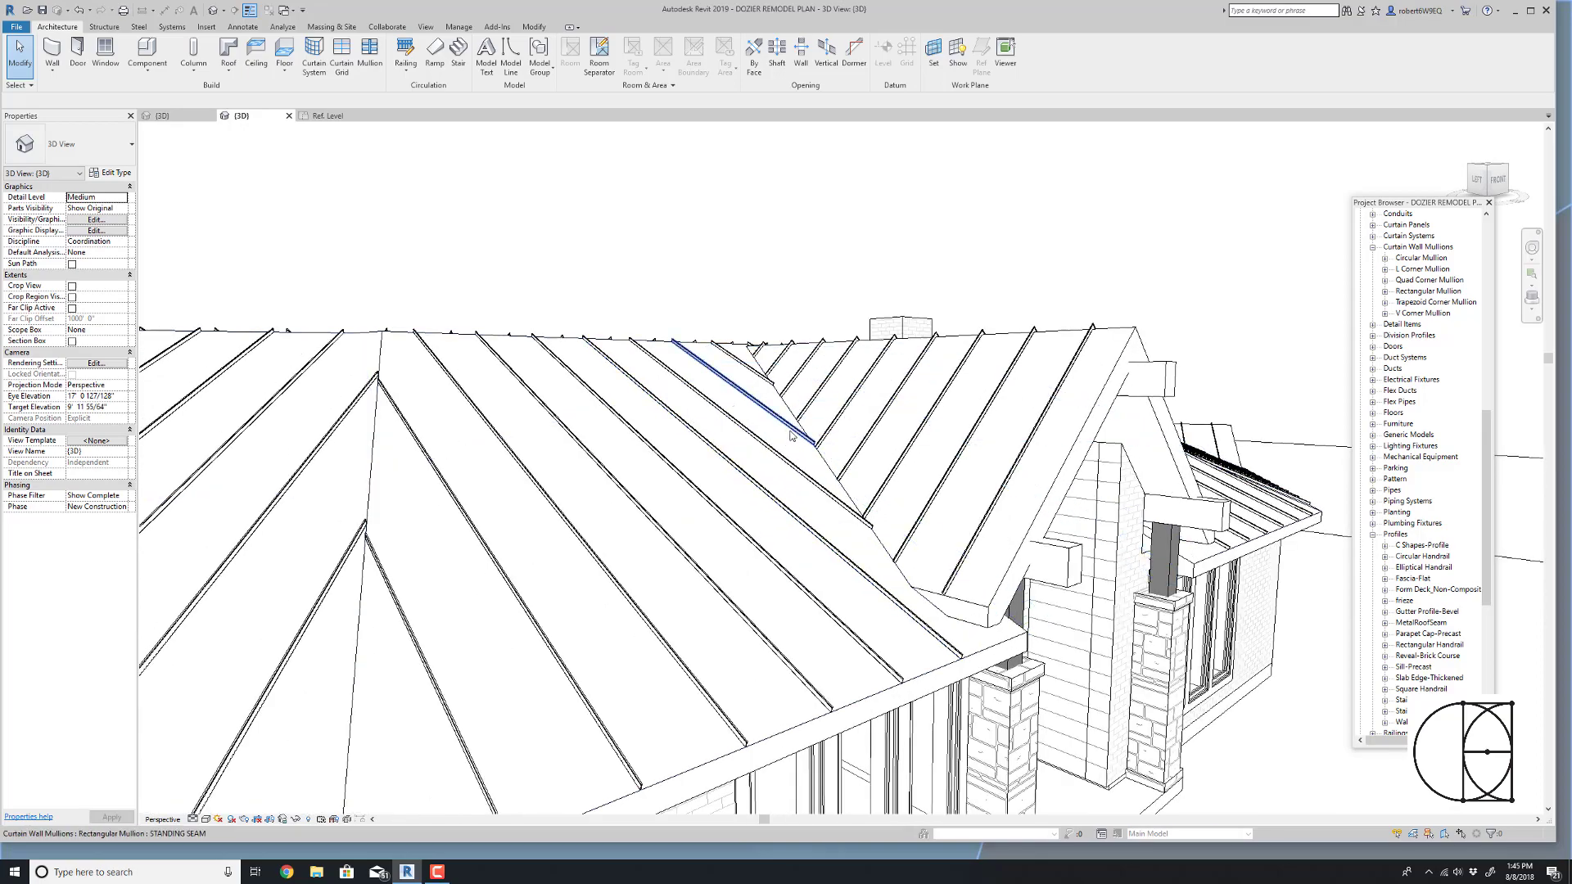
- Lift the standing seam sloped glazing roof above the shingle base roof
shift+middle_drag(711, 422, 779, 450)
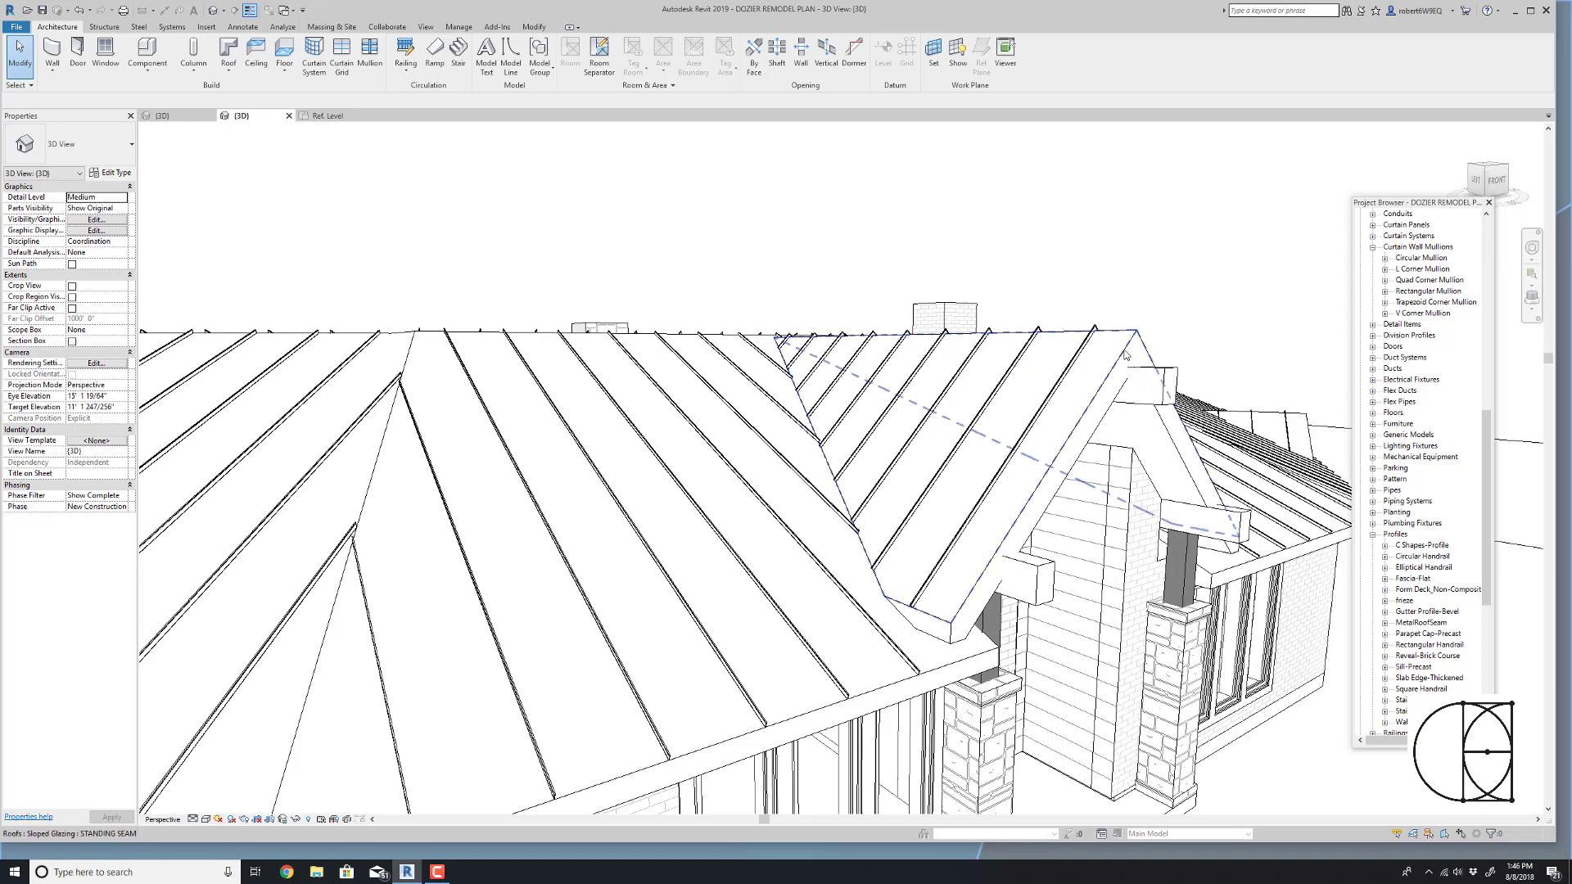
click(1127, 357)
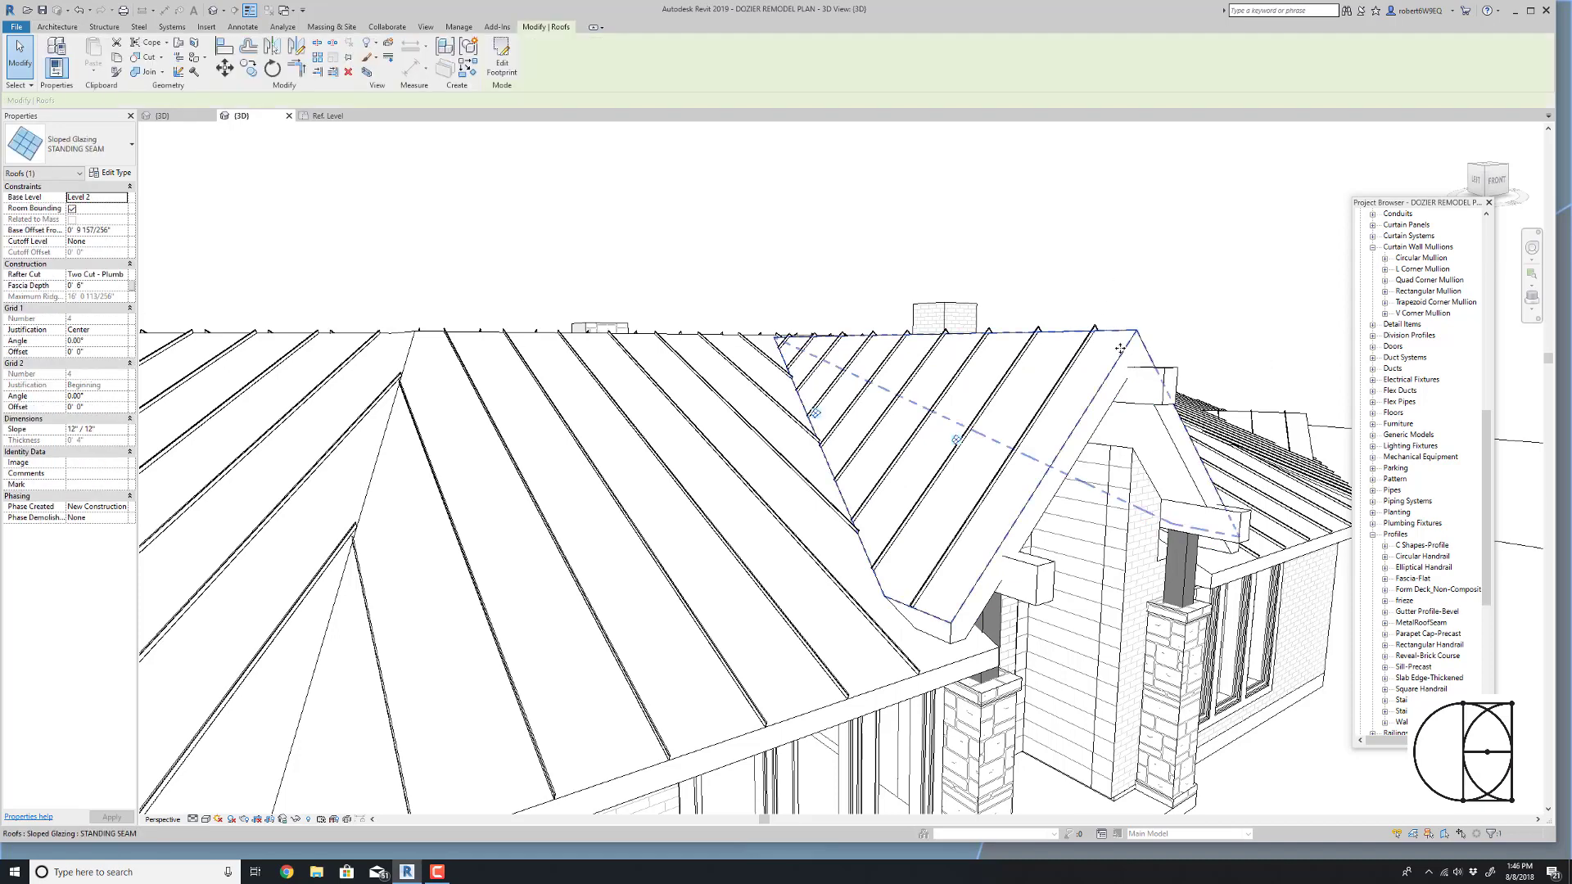
drag(1121, 349, 1100, 202)
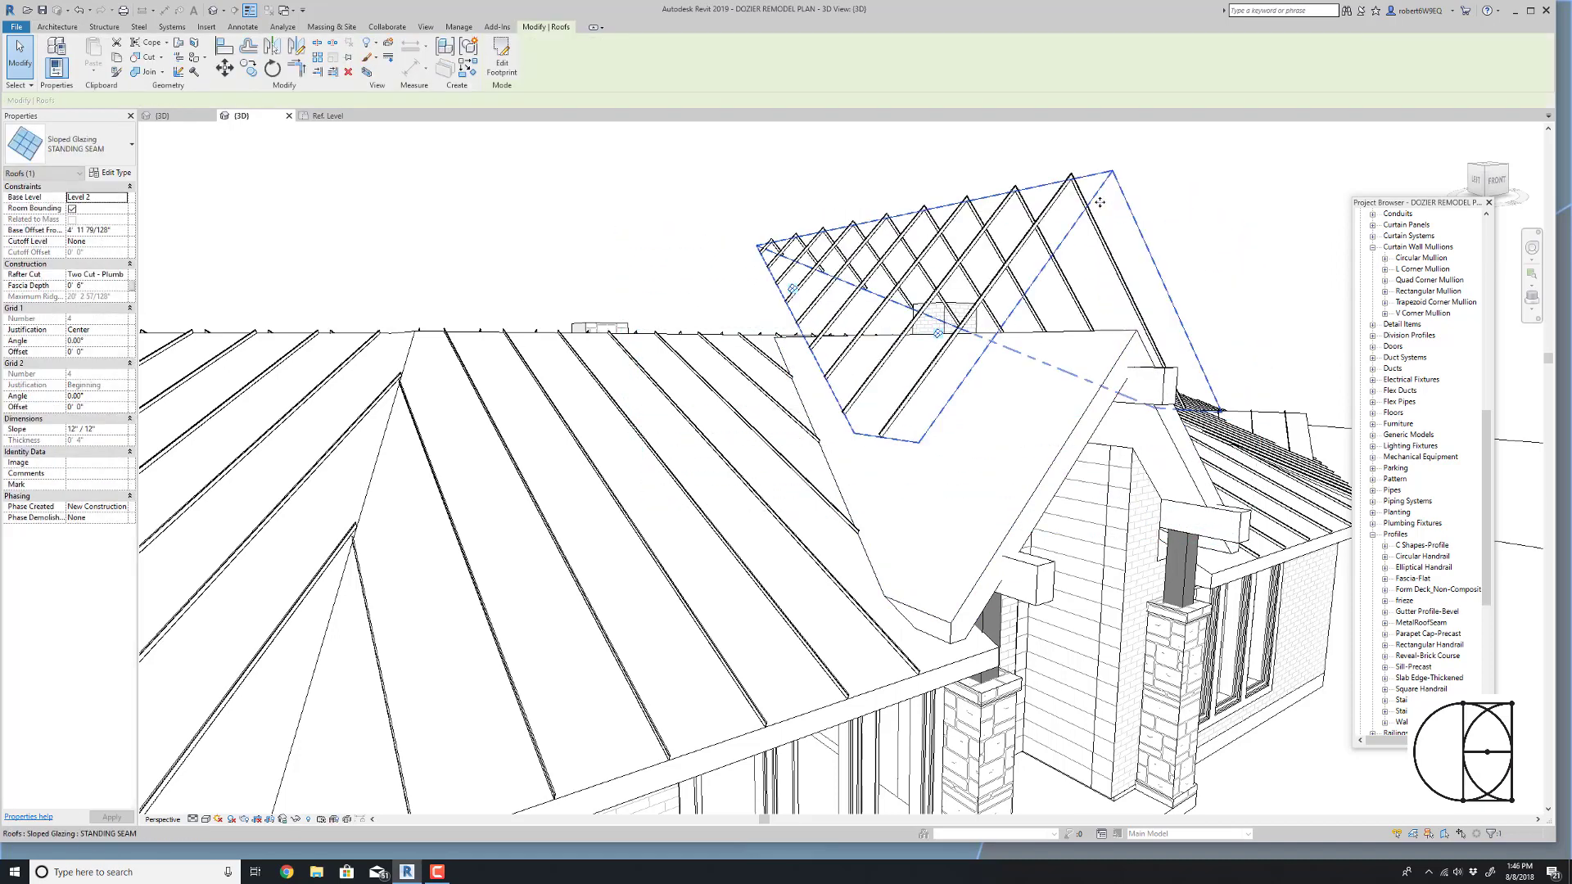
click(1251, 272)
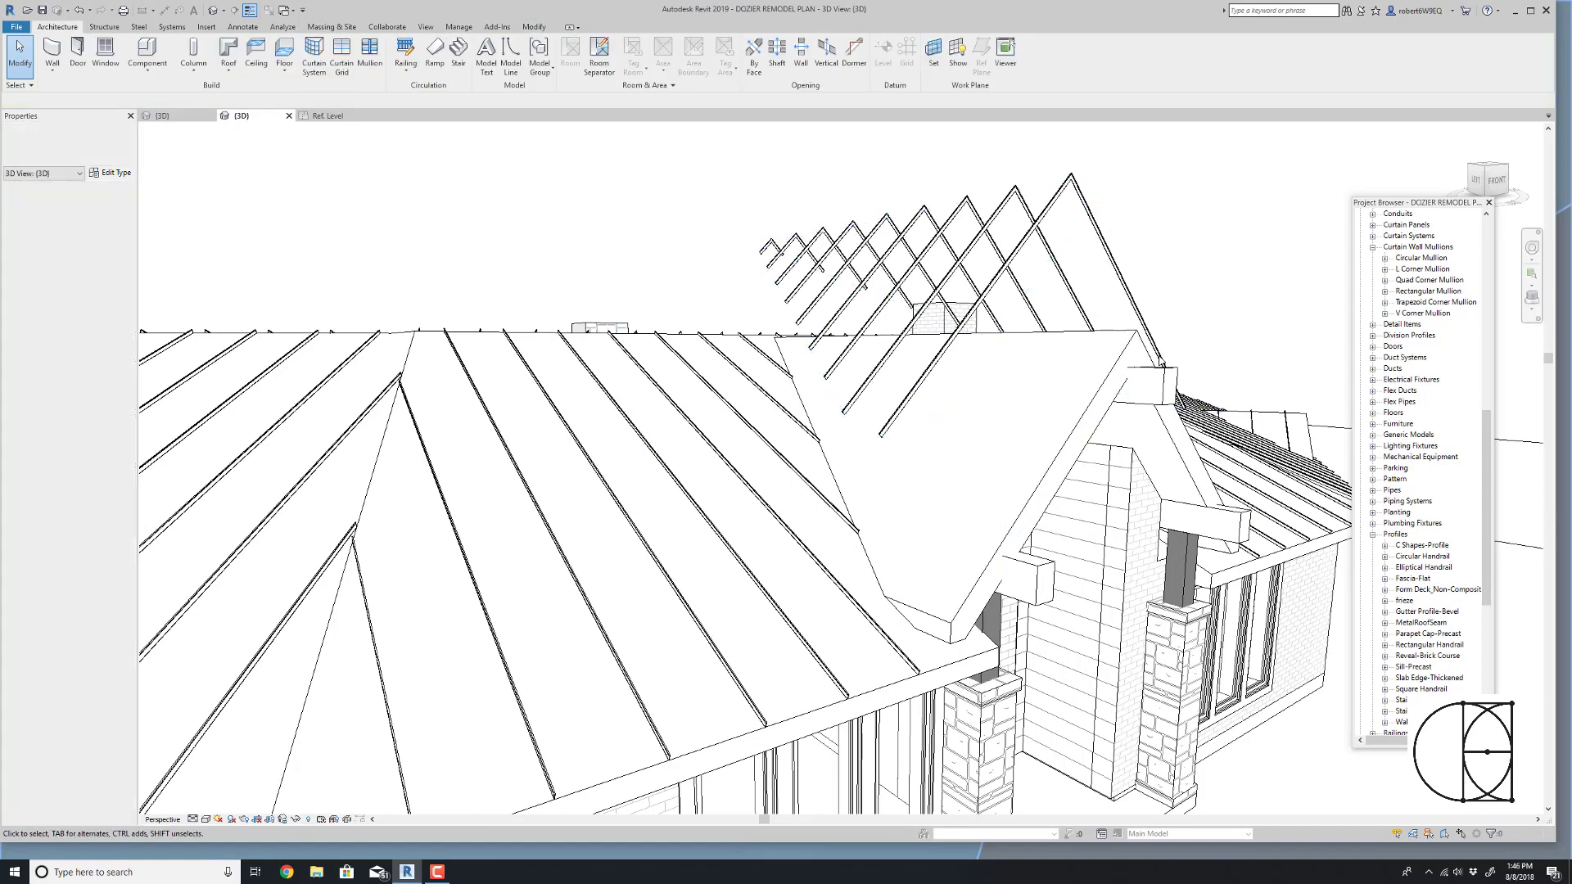
- Inspect the shingle base roof underneath, then reselect the standing seam sloped glazing roof
click(1073, 408)
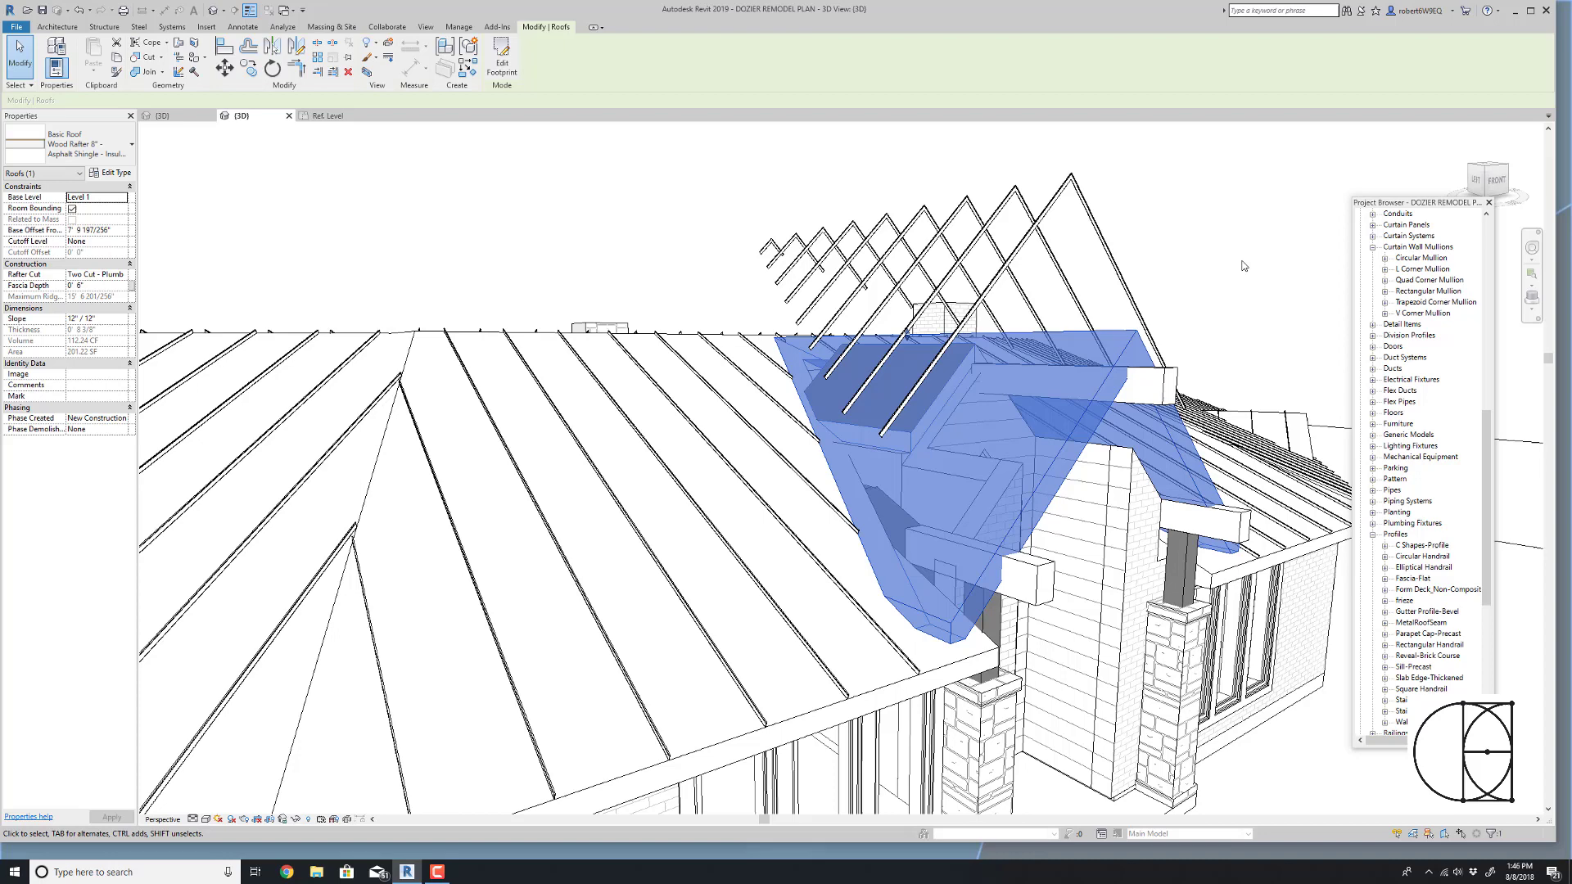
click(1232, 197)
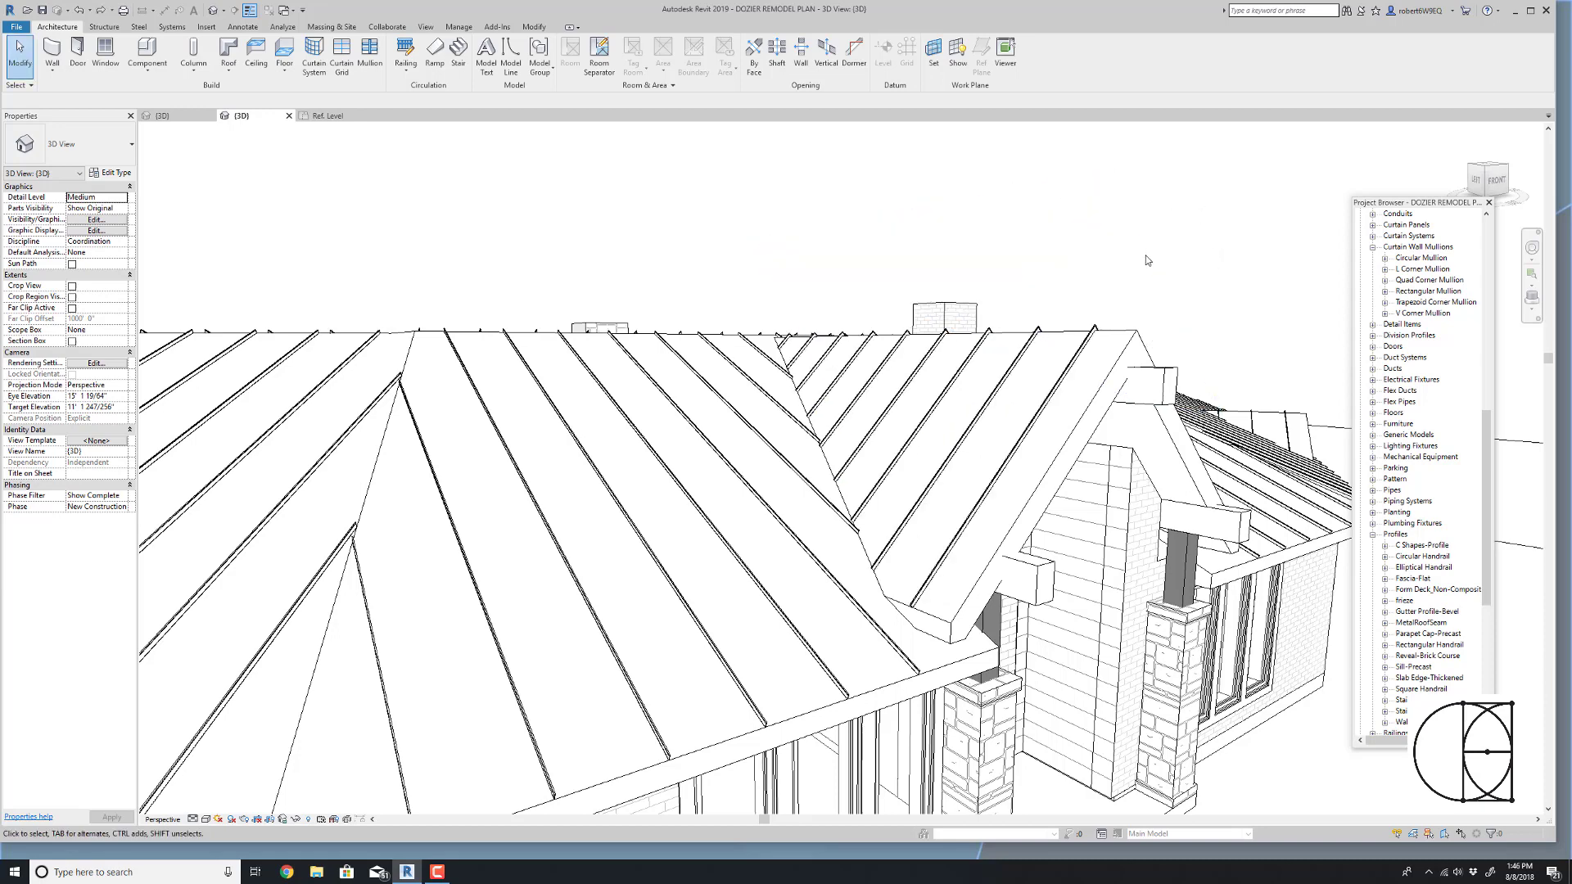
click(1135, 334)
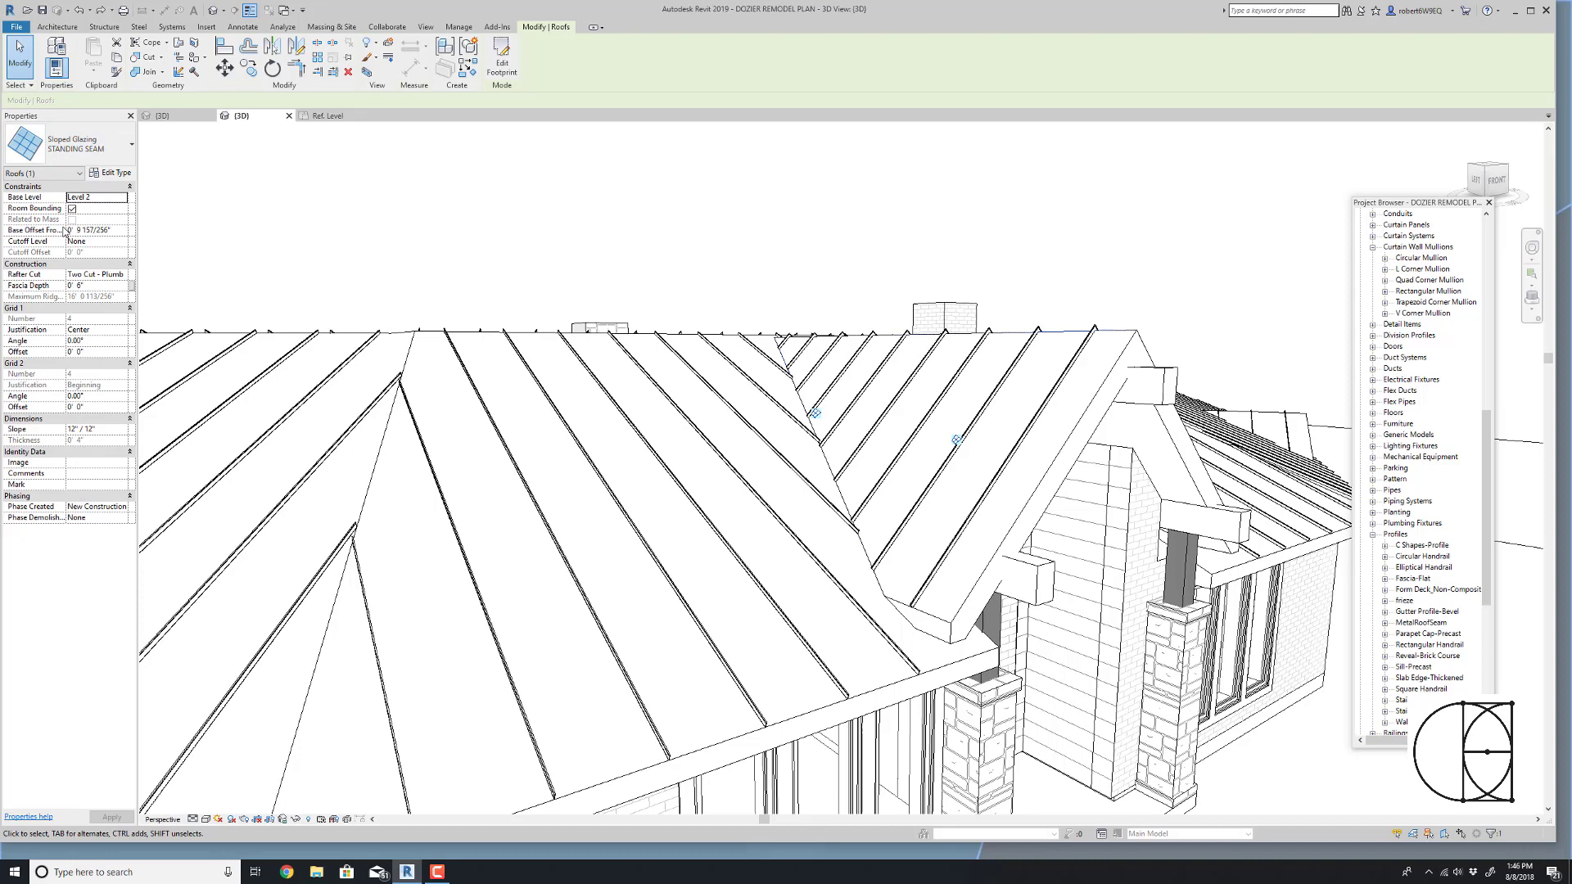
click(113, 173)
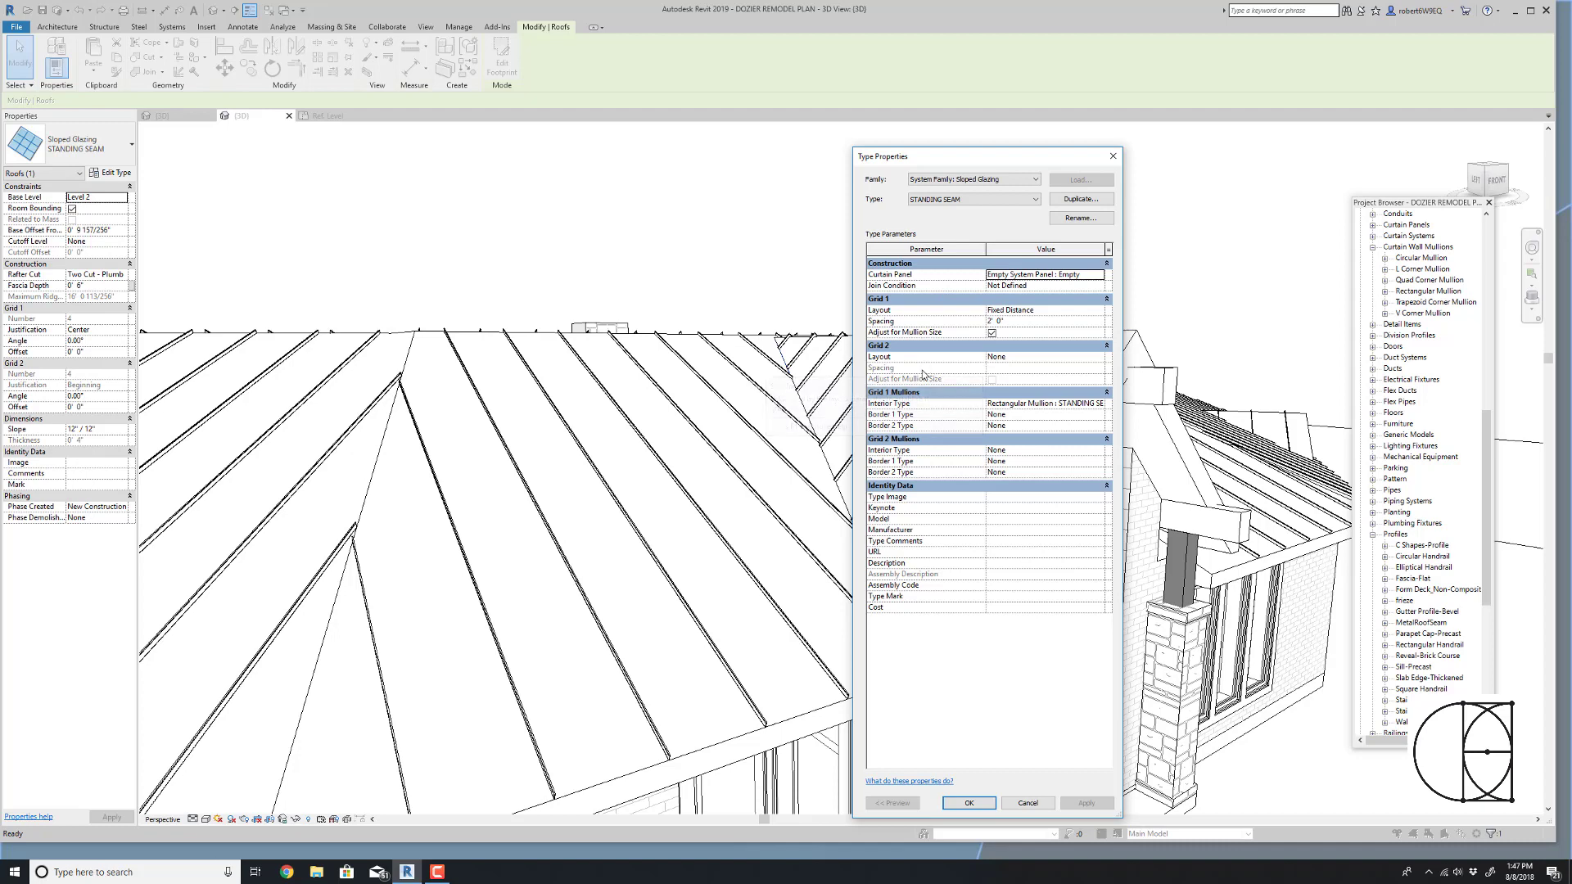
mouse_move(896, 382)
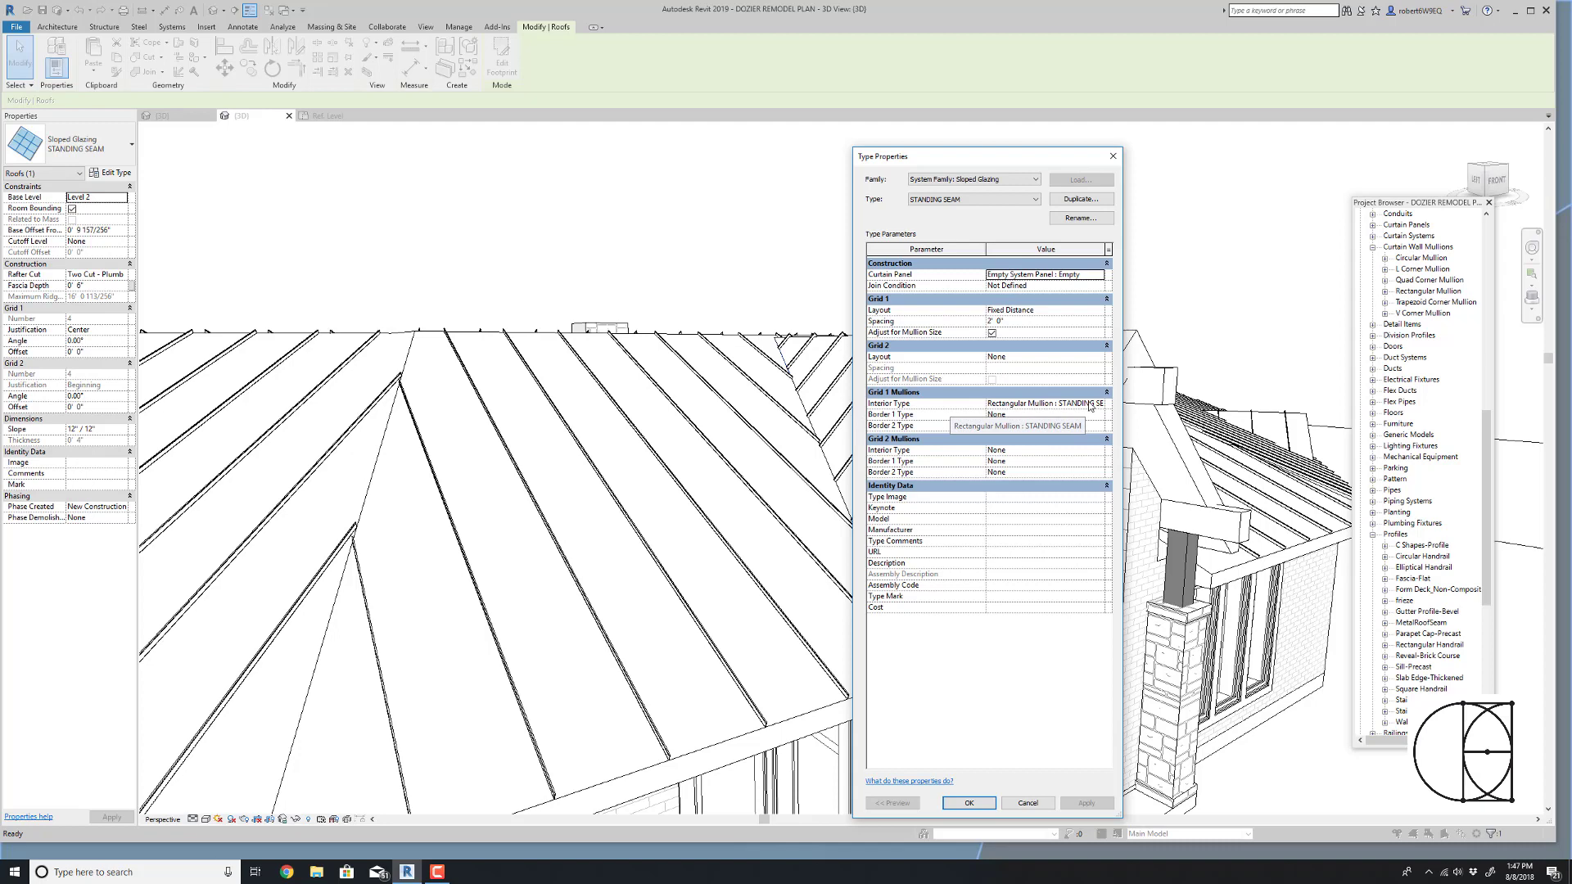
click(1029, 803)
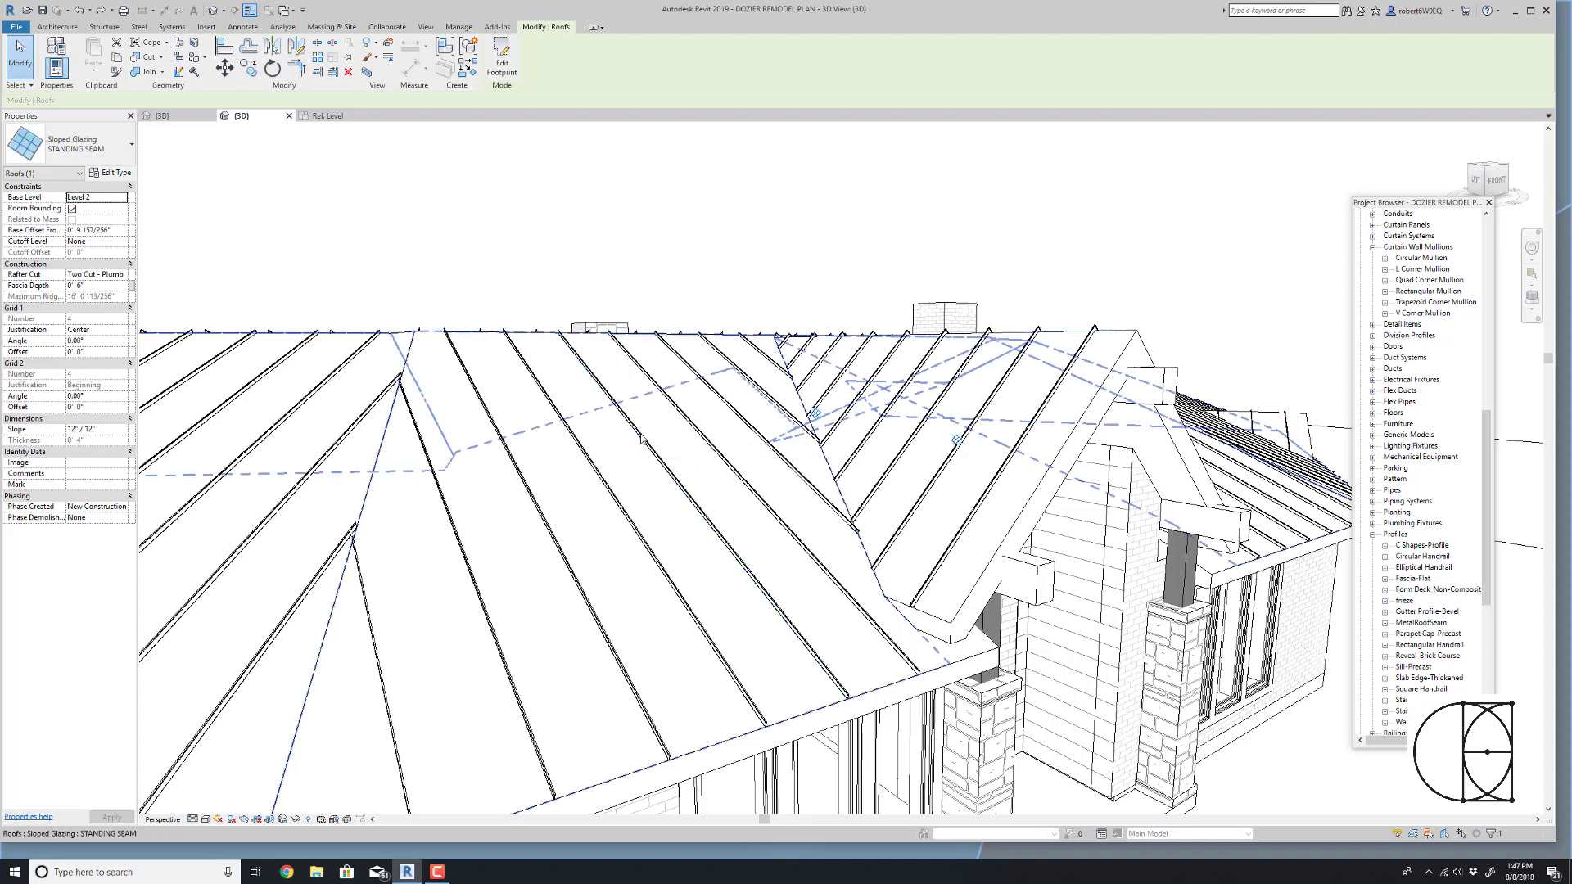
- Select a single STANDING SEAM rib and review its MetalRoofSeam profile type settings unchanged
key(Tab)
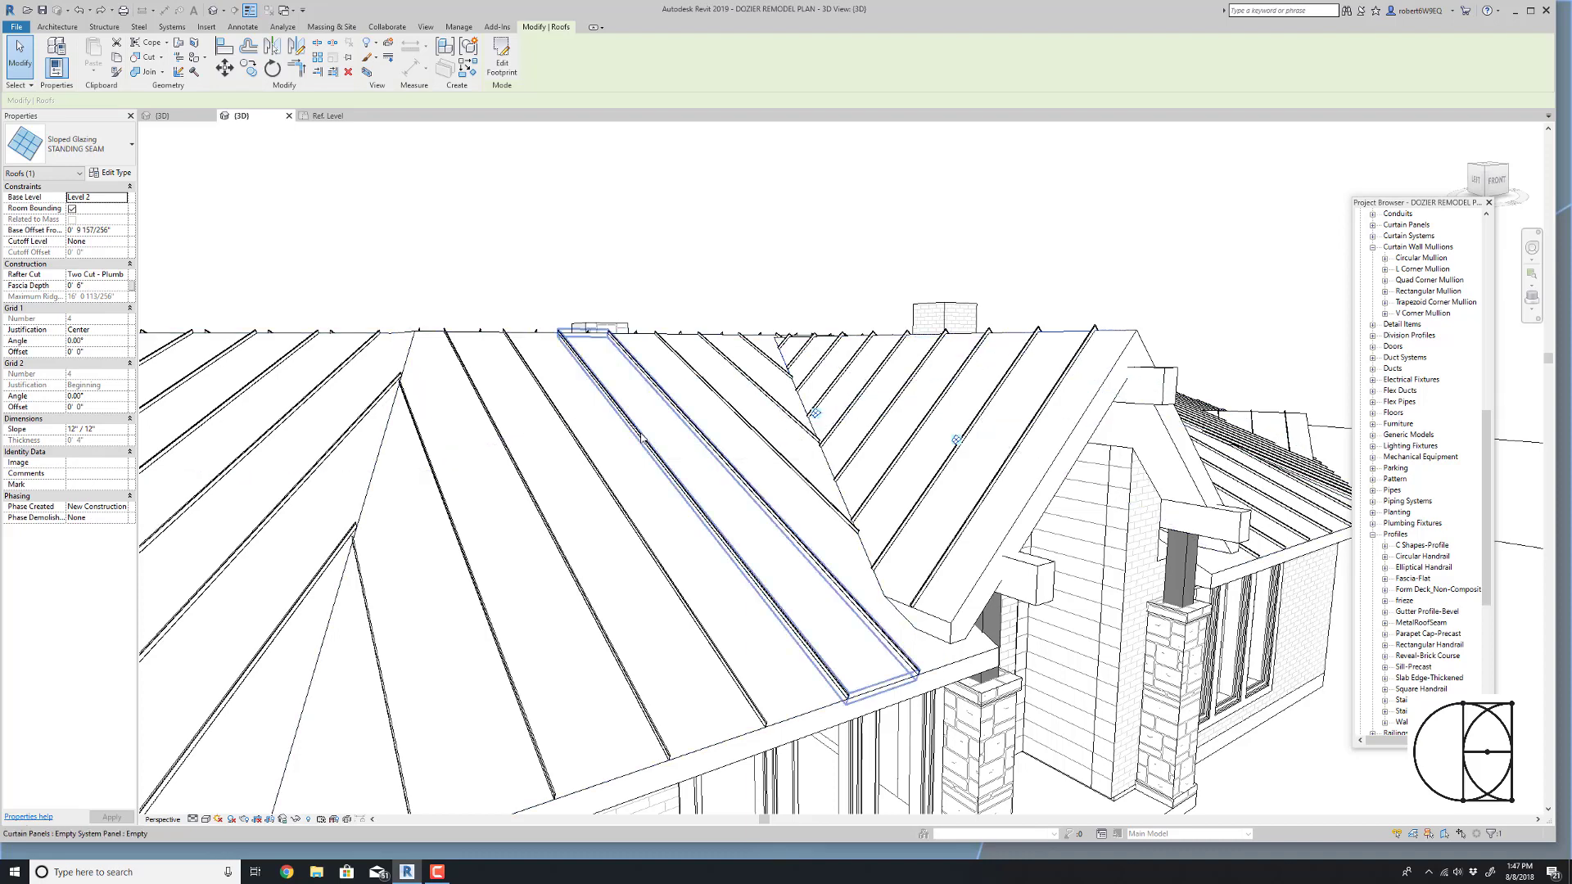
key(Tab)
click(641, 437)
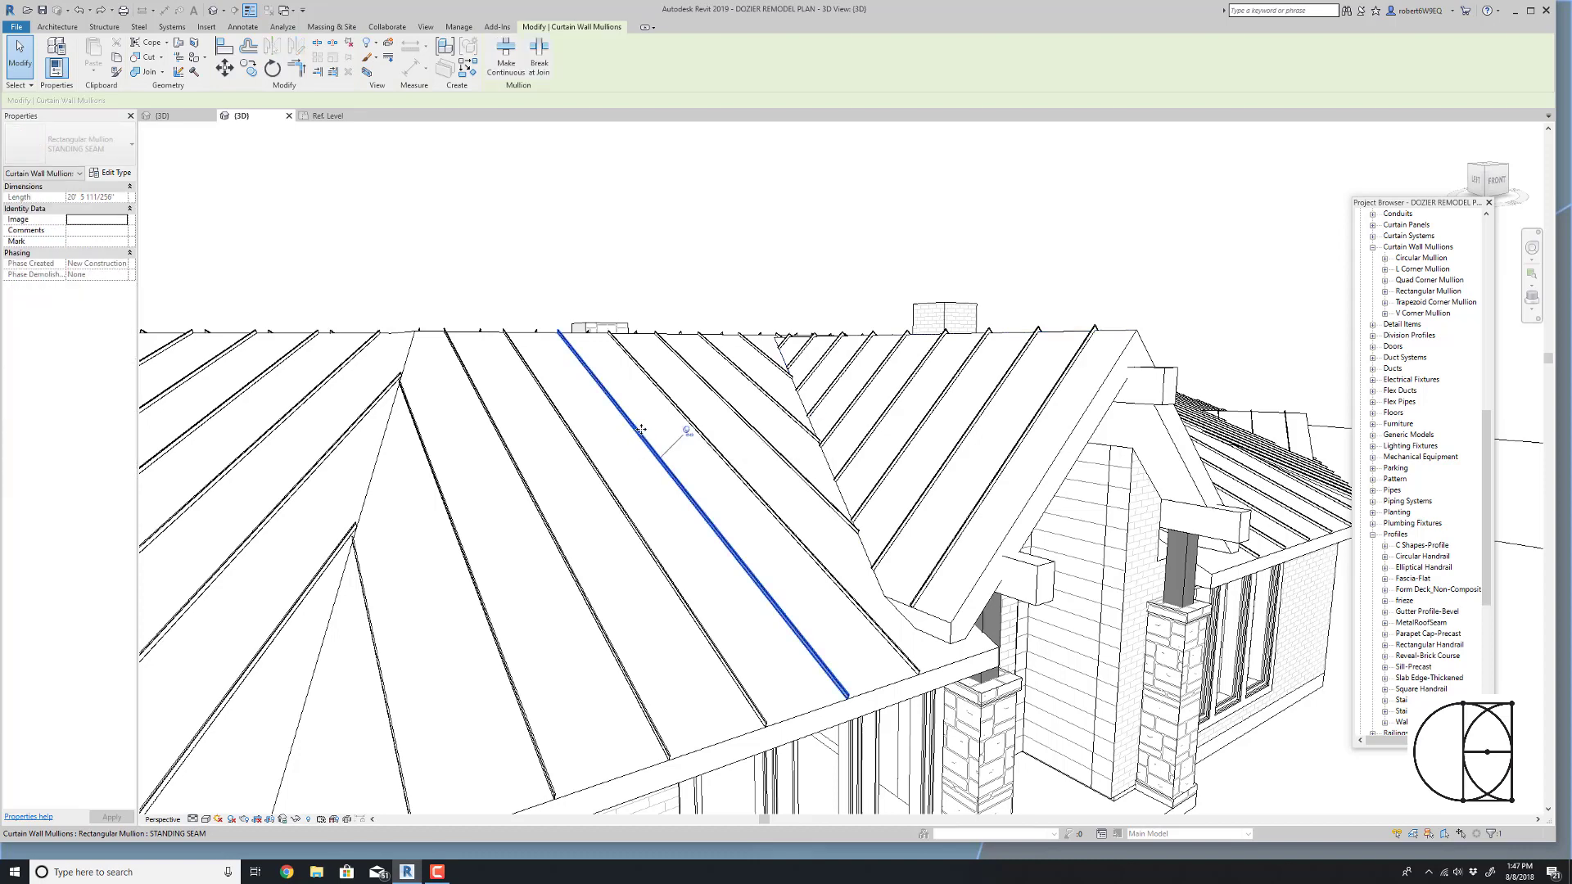
click(115, 174)
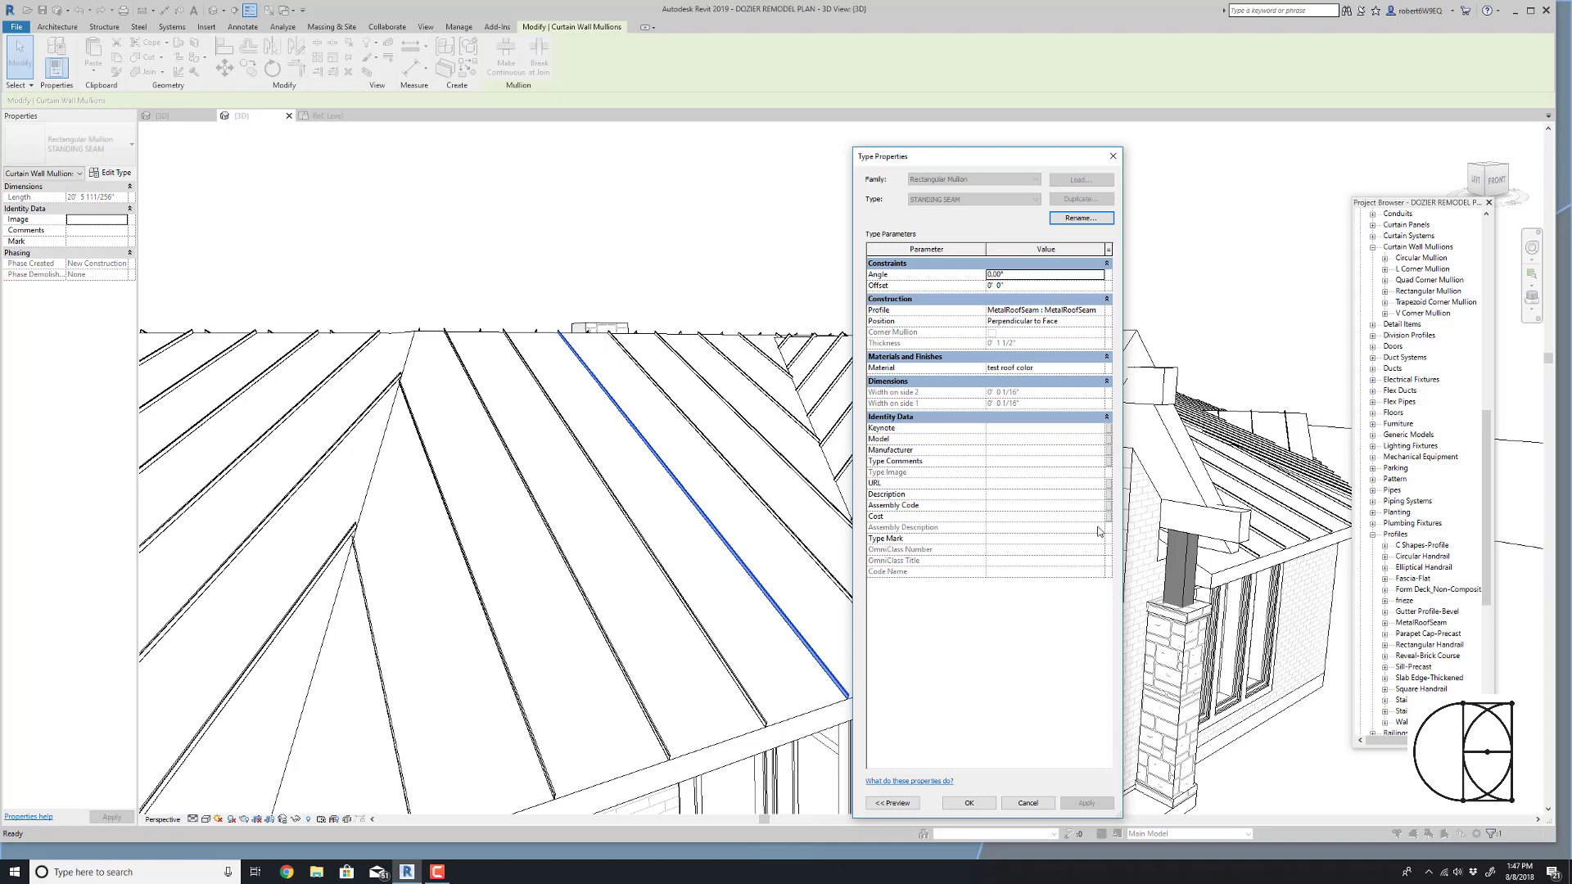
click(1028, 804)
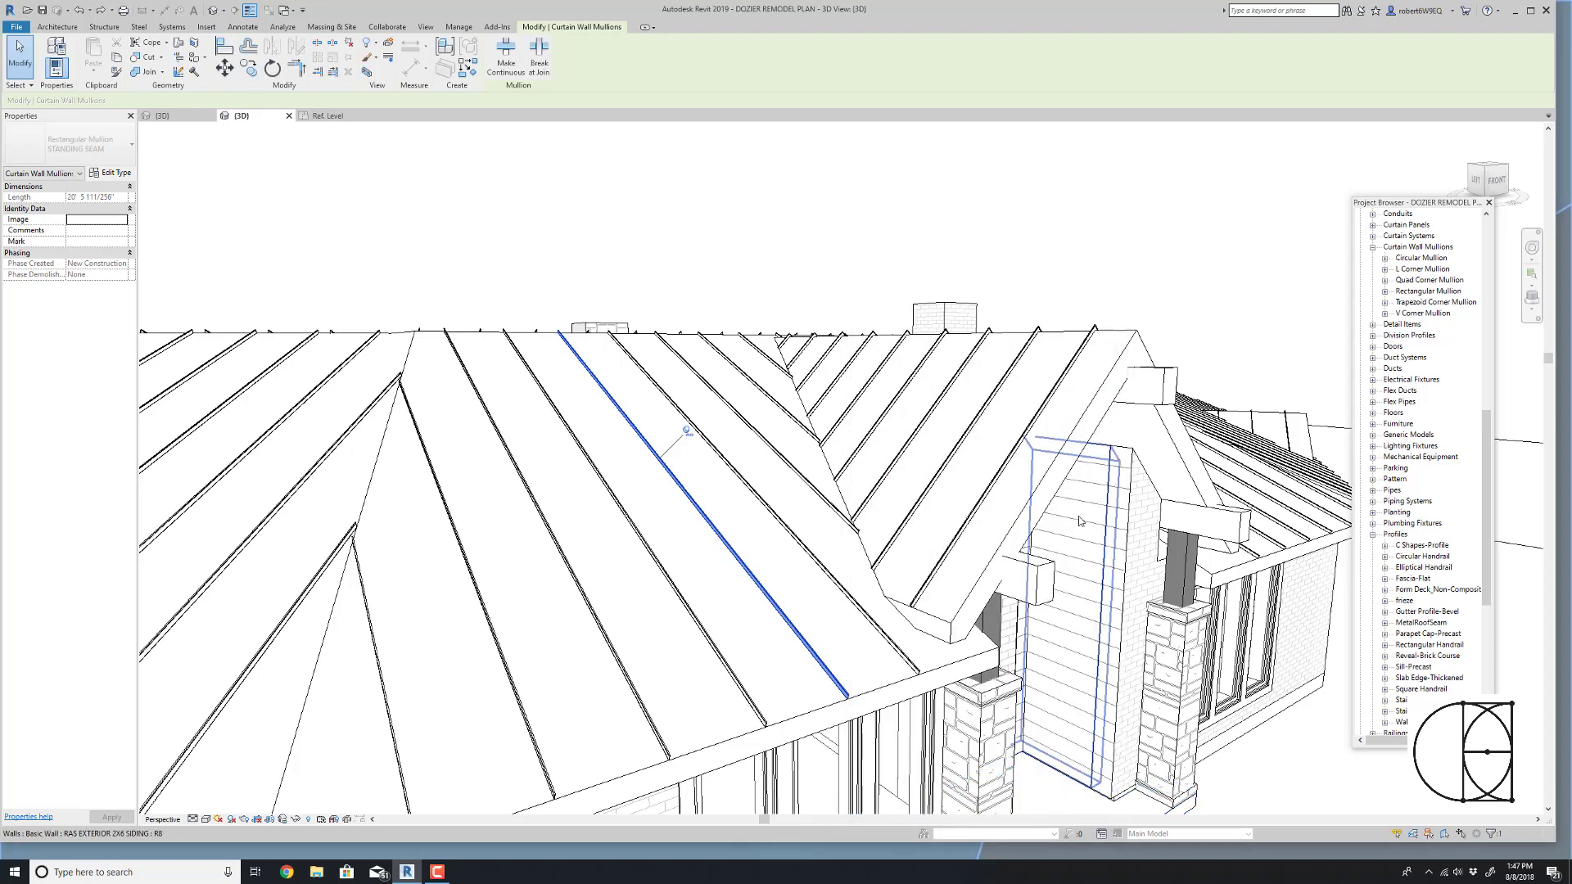
- View the MetalRoofSeam profile's Ref. Level plan, then return to the house's 3D view
click(336, 116)
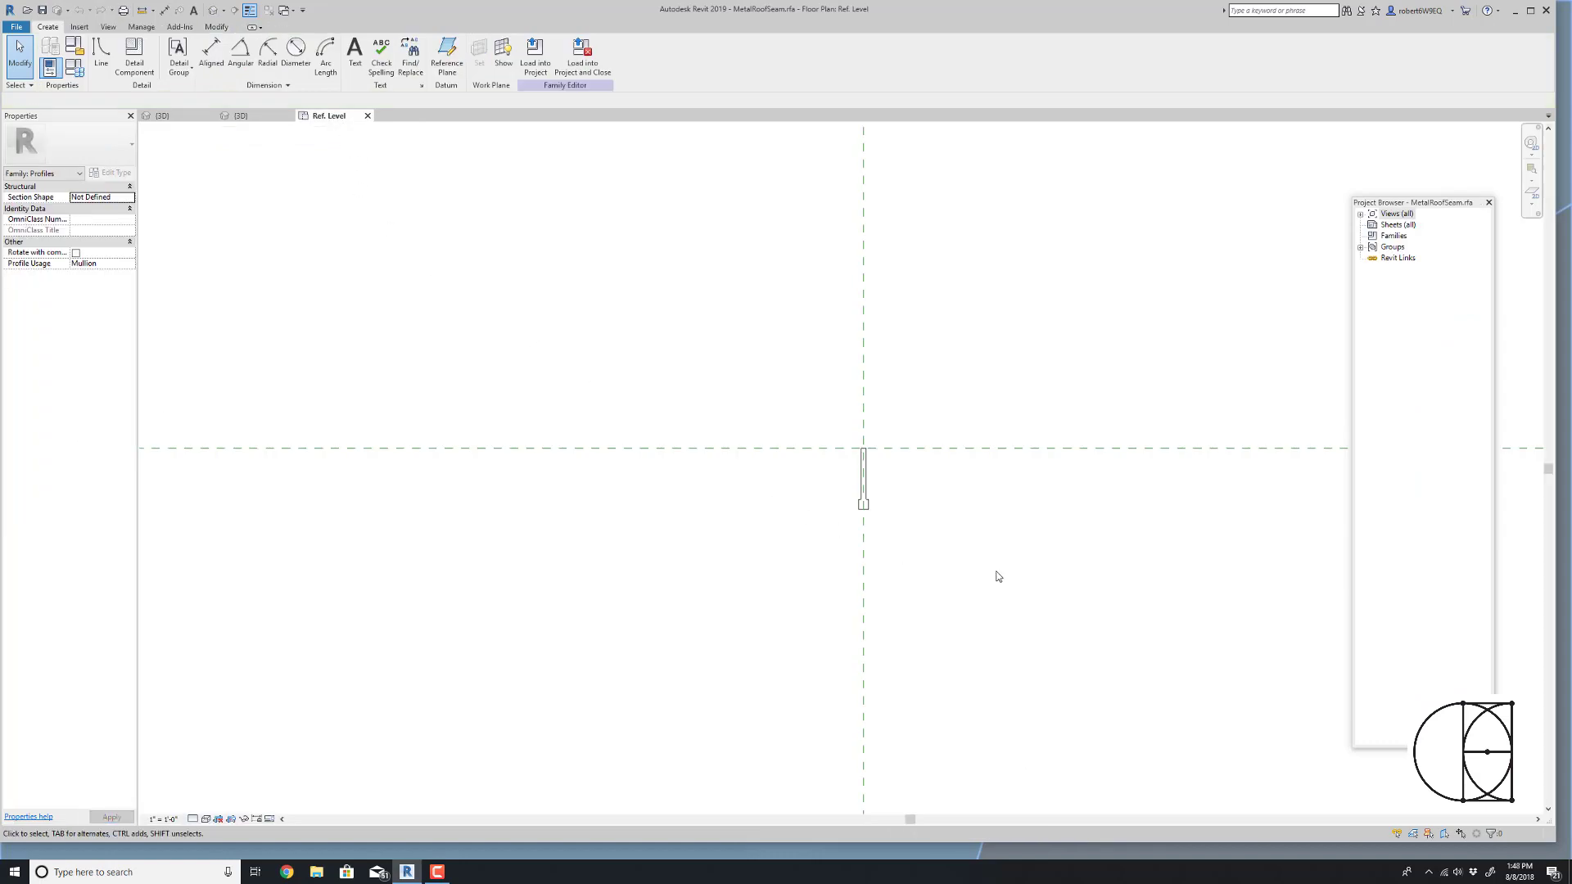
scroll(887, 498, up, 4)
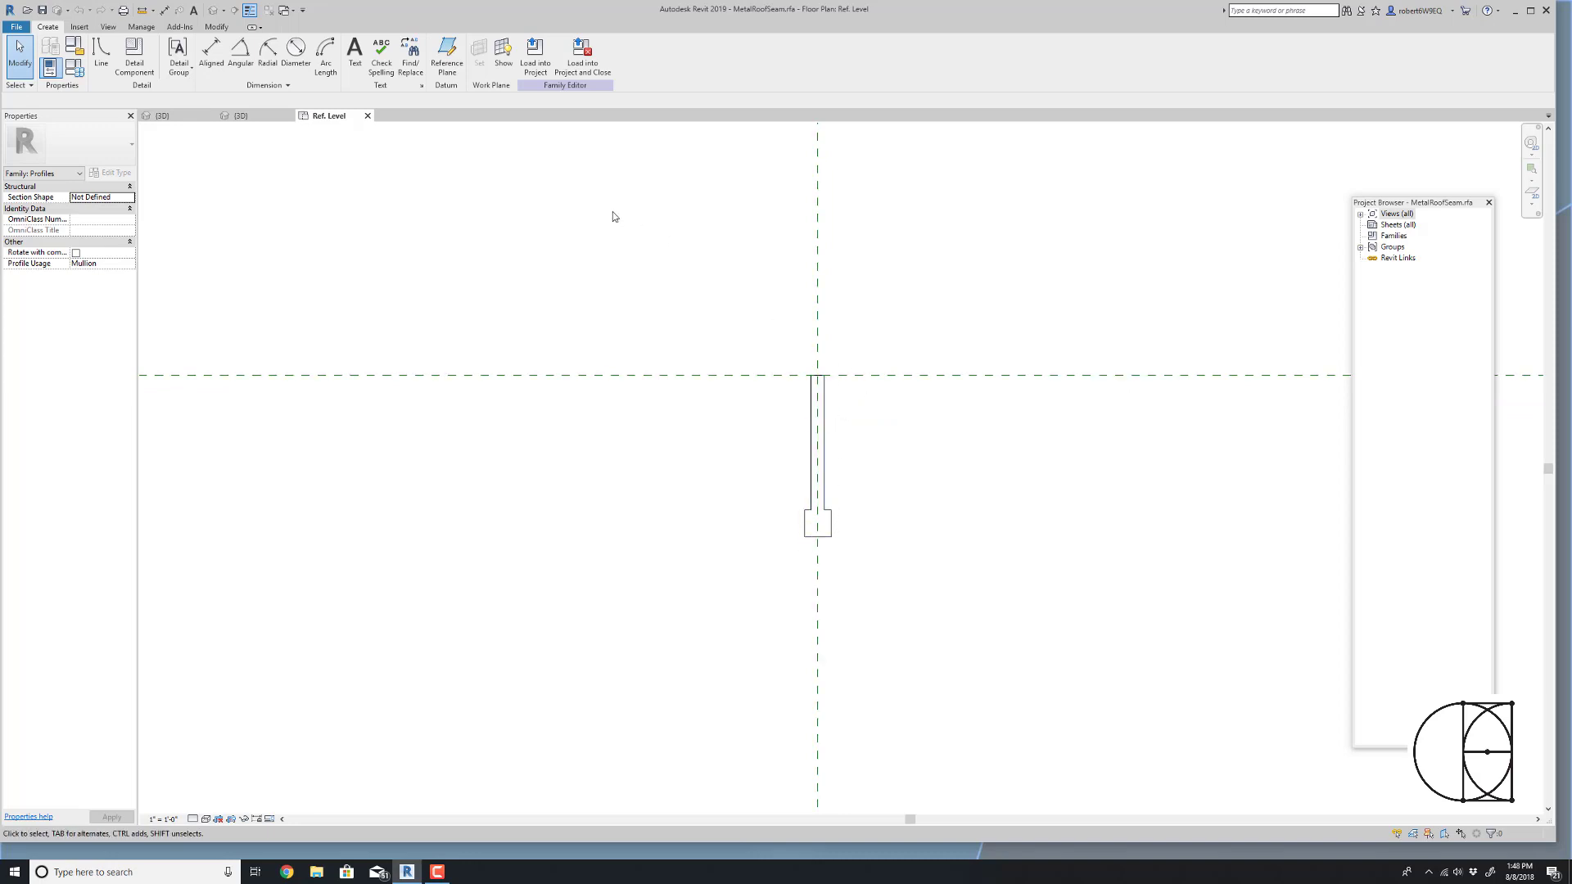
click(263, 116)
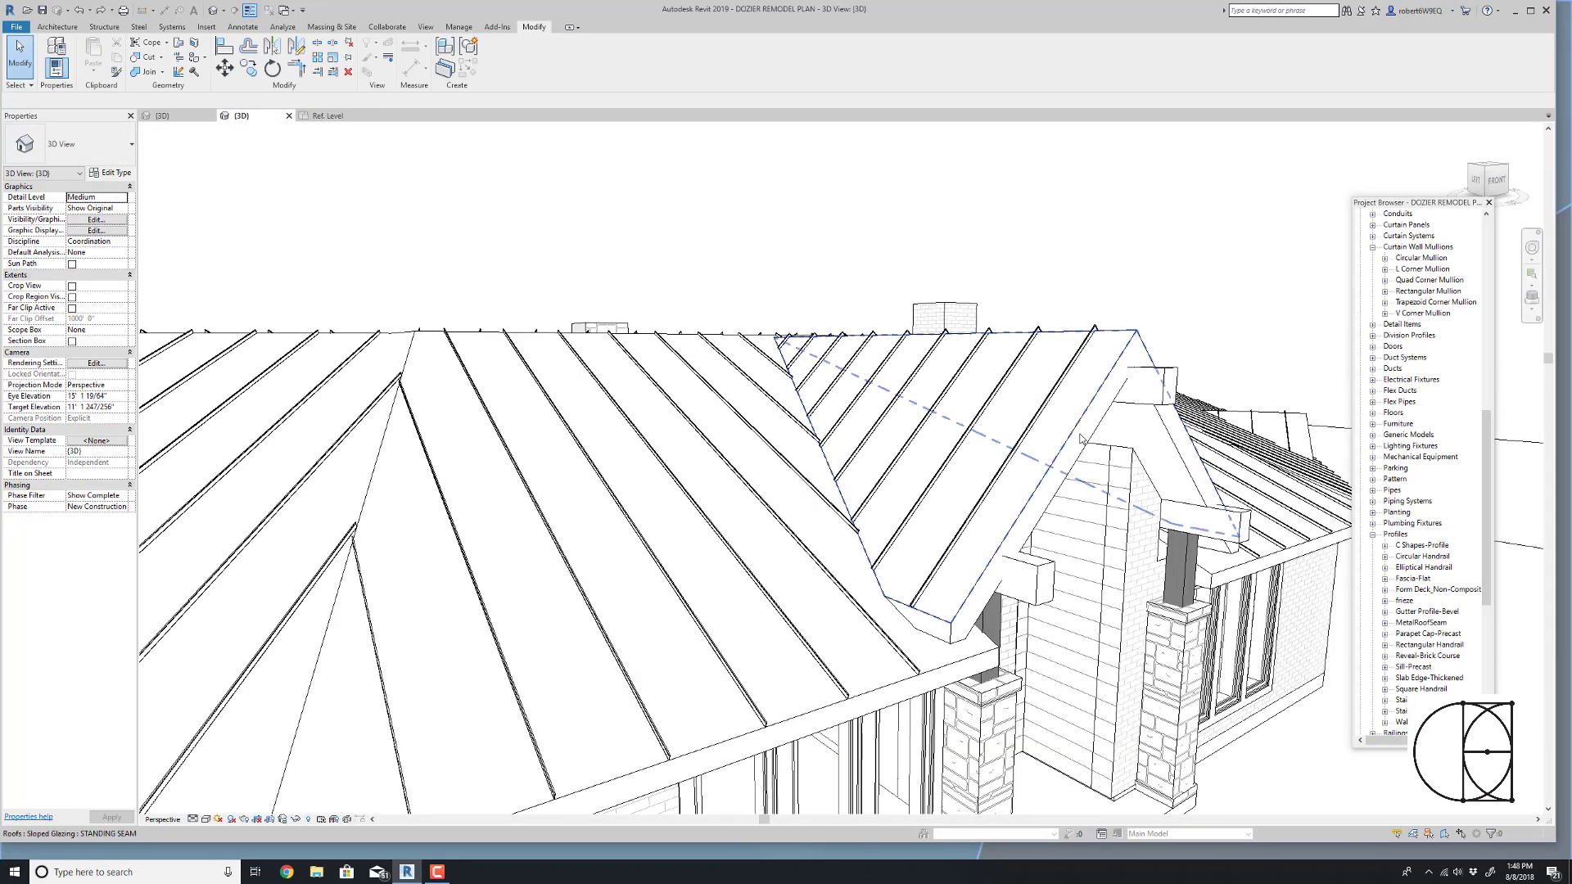
- Start a Roof by Footprint sketch kept on Level 1 and bring up the roof type list
scroll(1081, 440, down, 10)
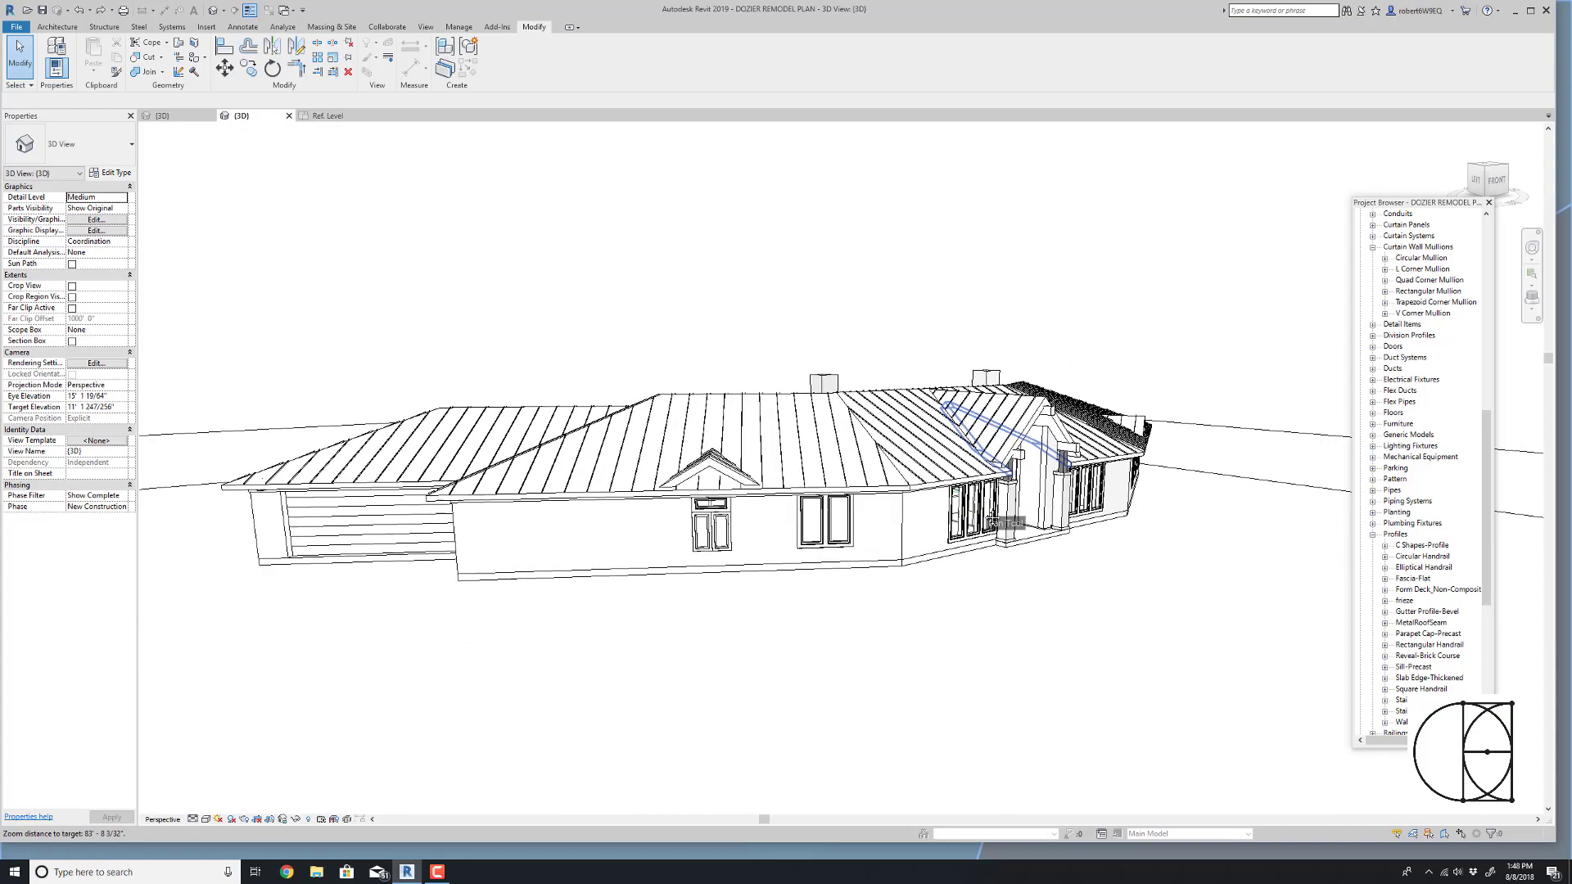
shift+middle_drag(991, 524, 696, 475)
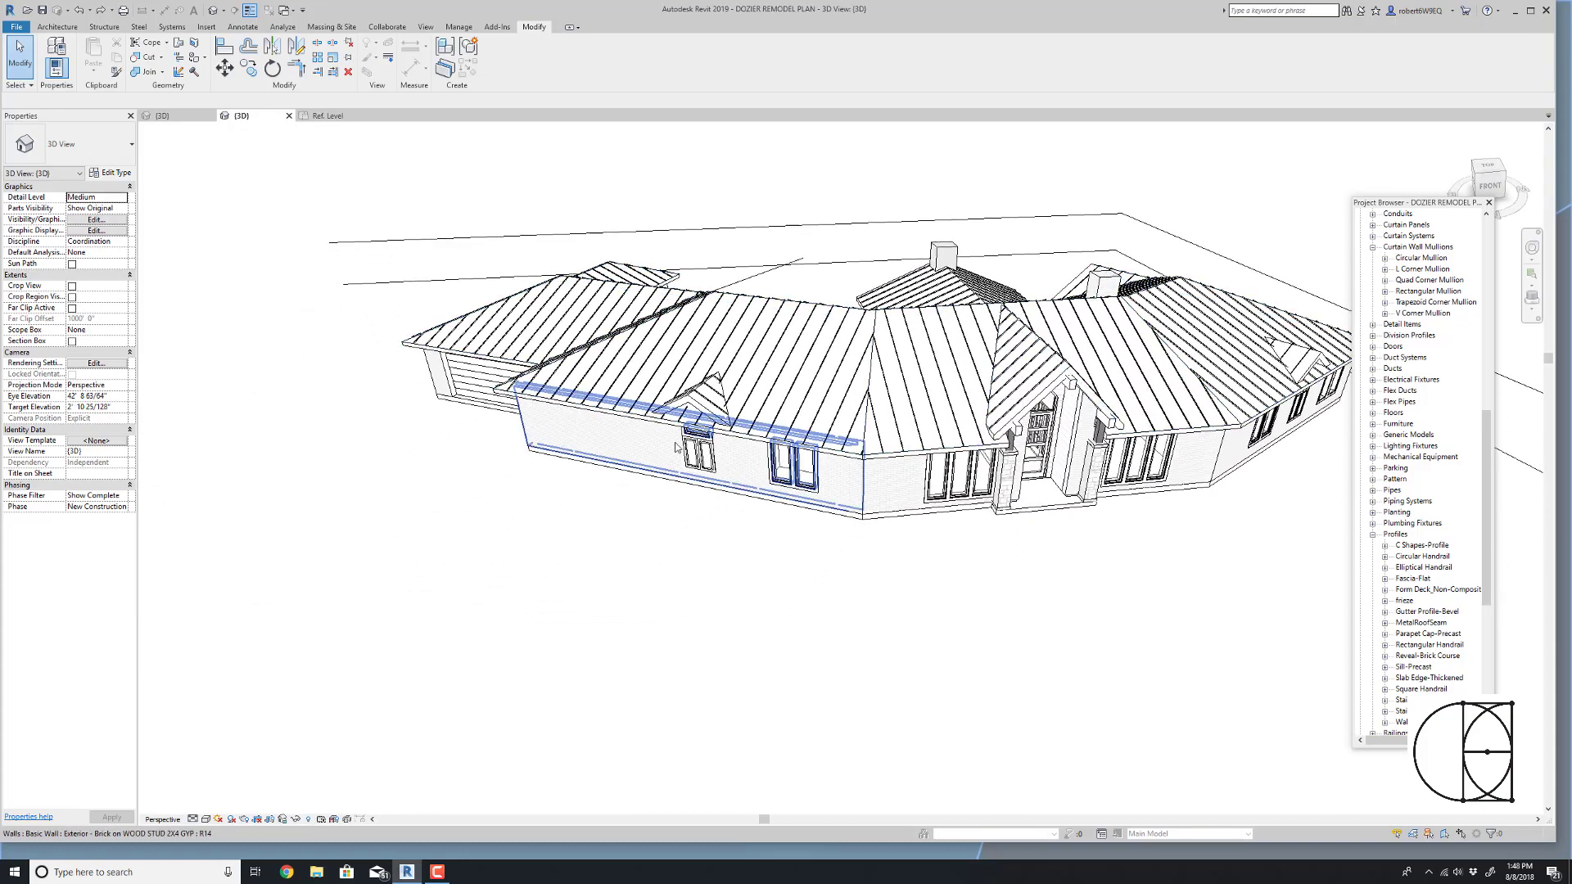
click(55, 27)
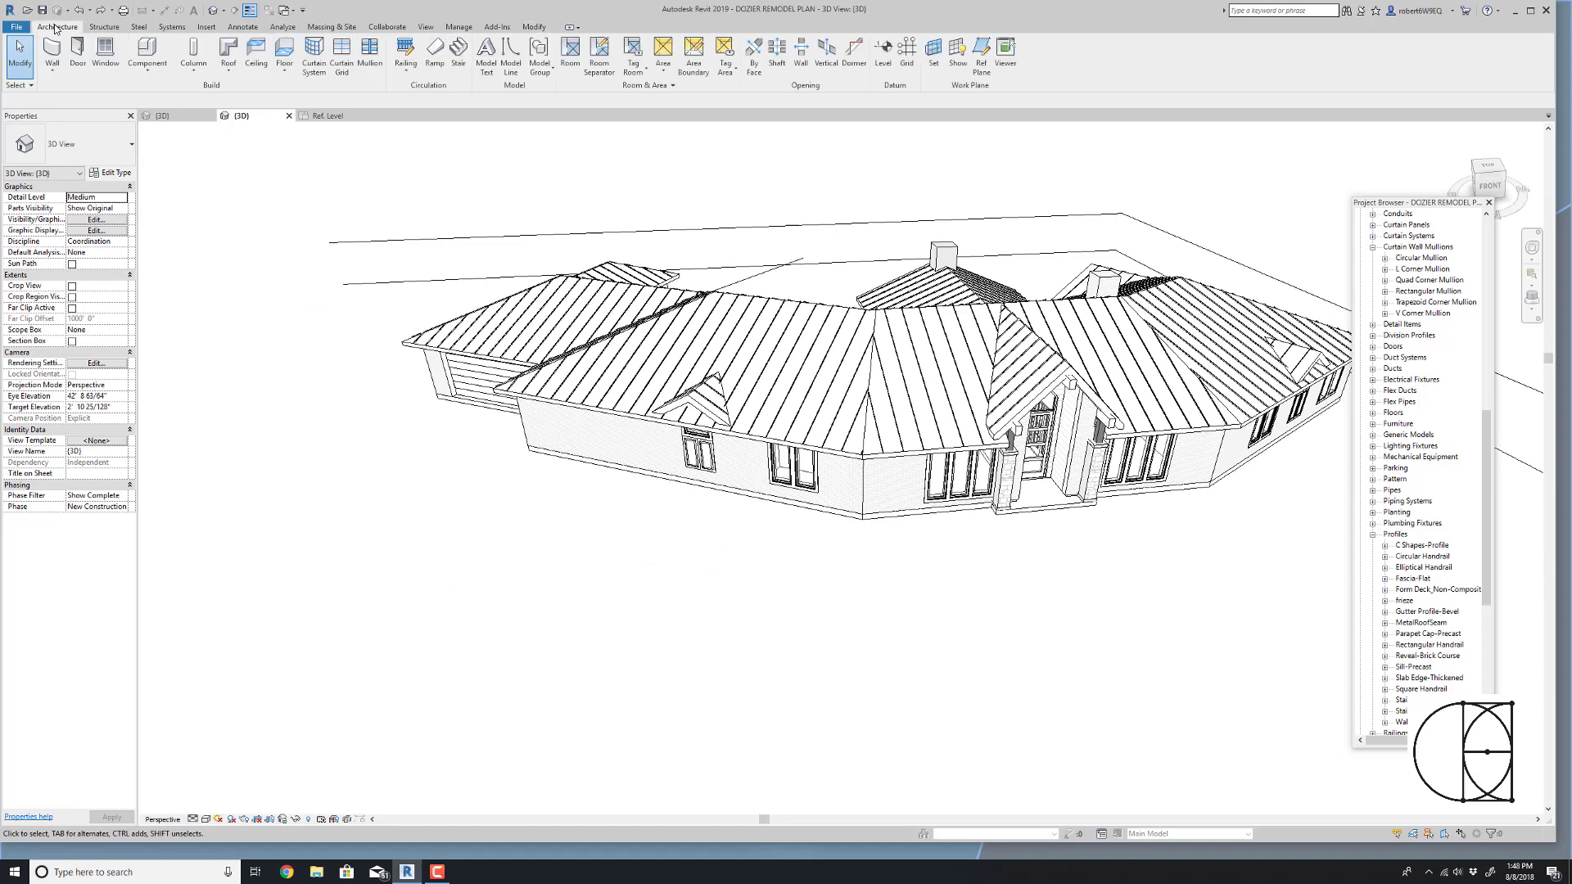
click(228, 50)
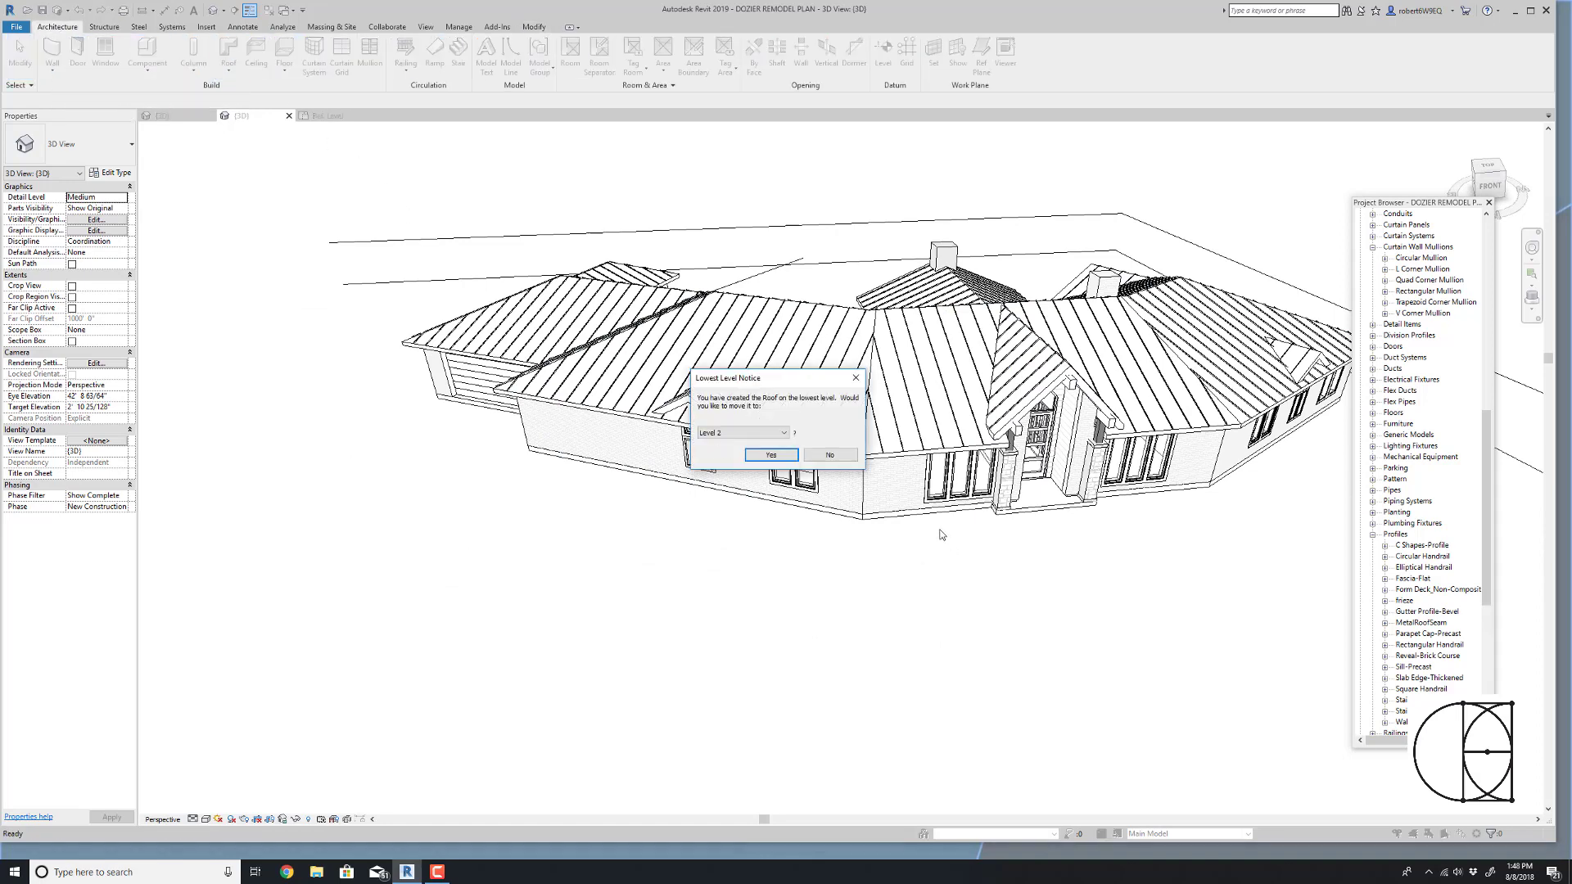
click(830, 456)
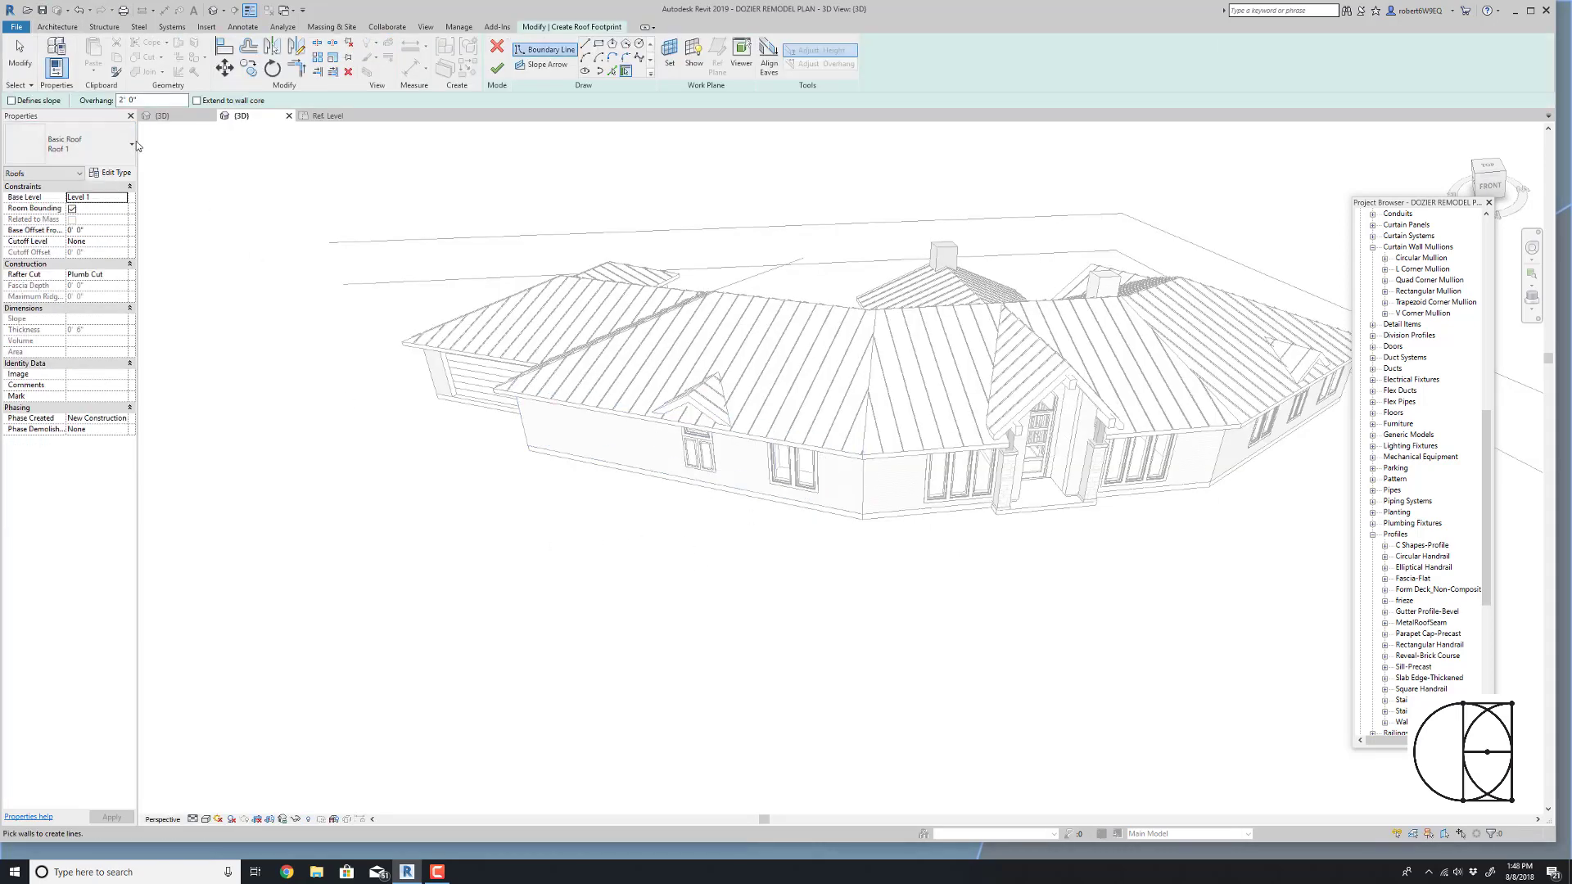
click(129, 145)
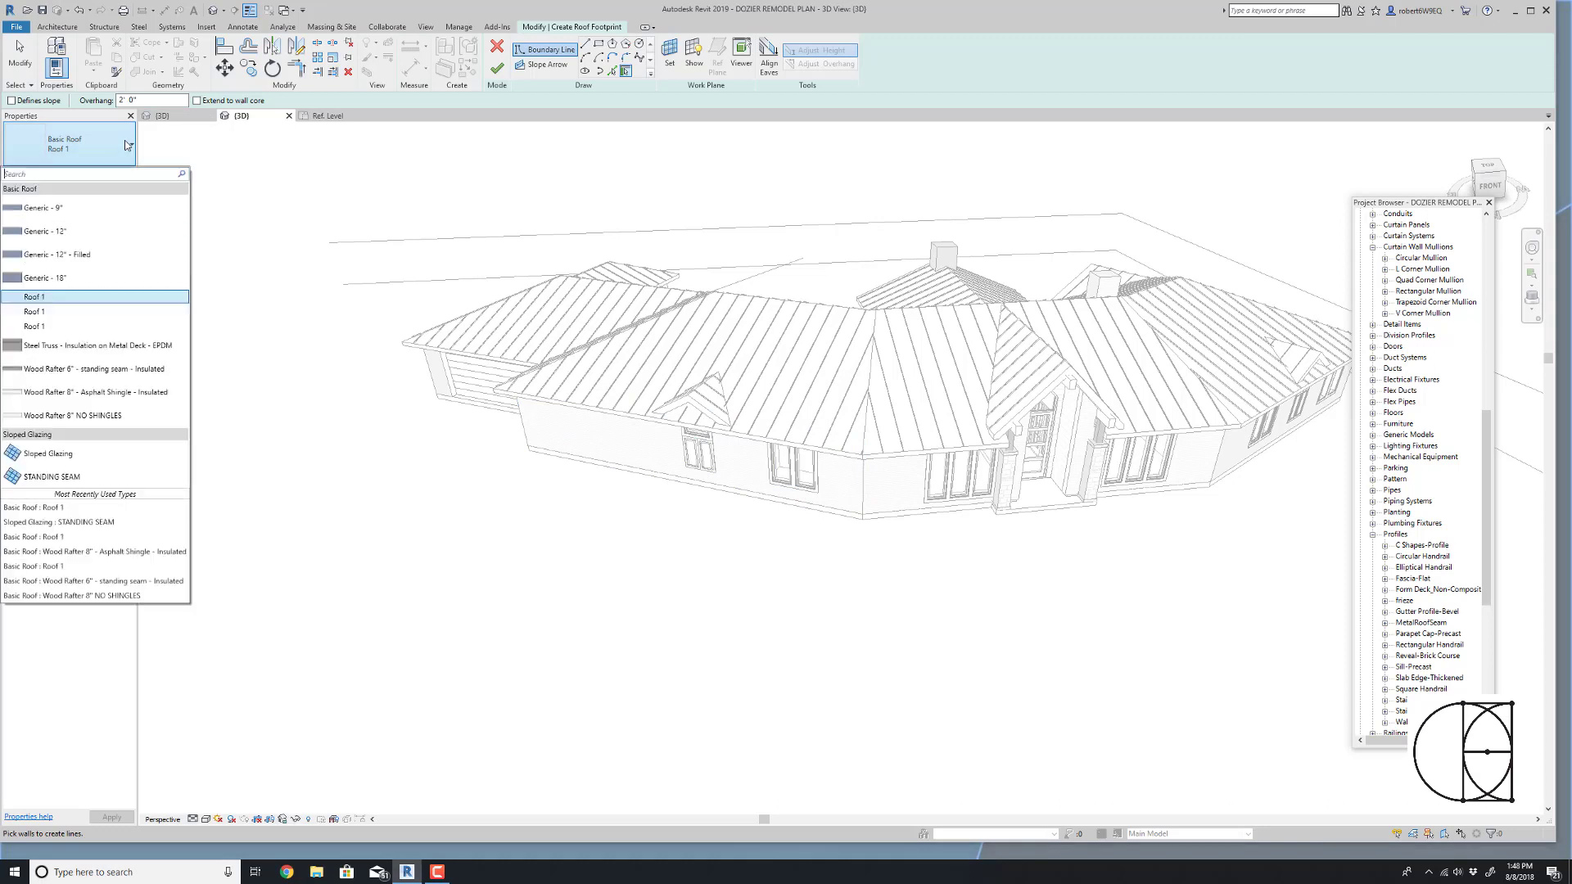
- Draw a rectangular STANDING SEAM roof footprint beside the house
click(61, 477)
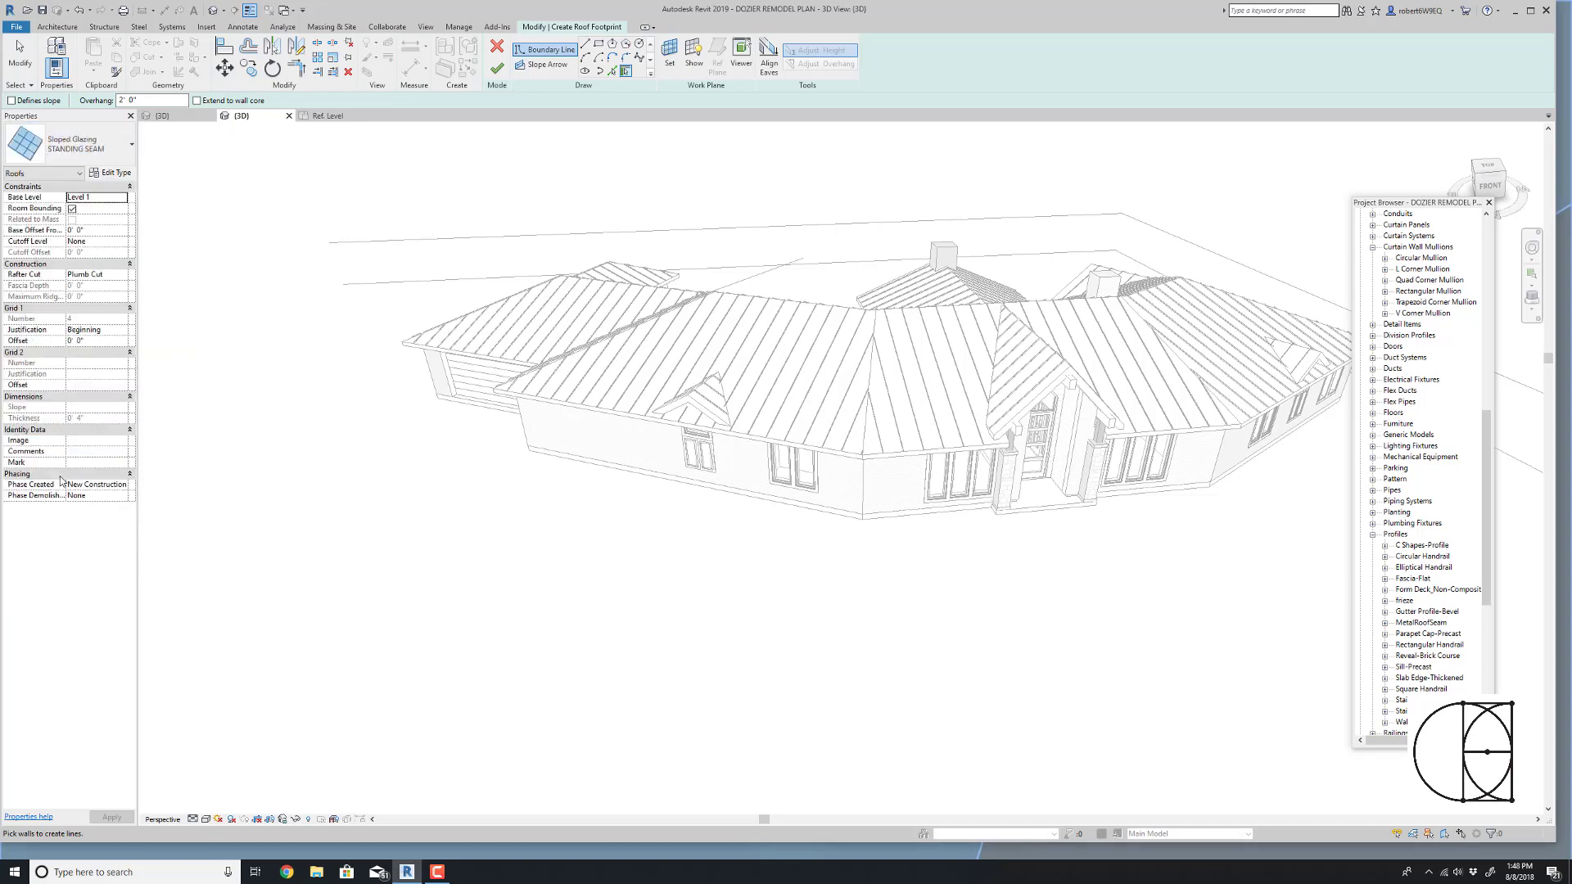
click(597, 46)
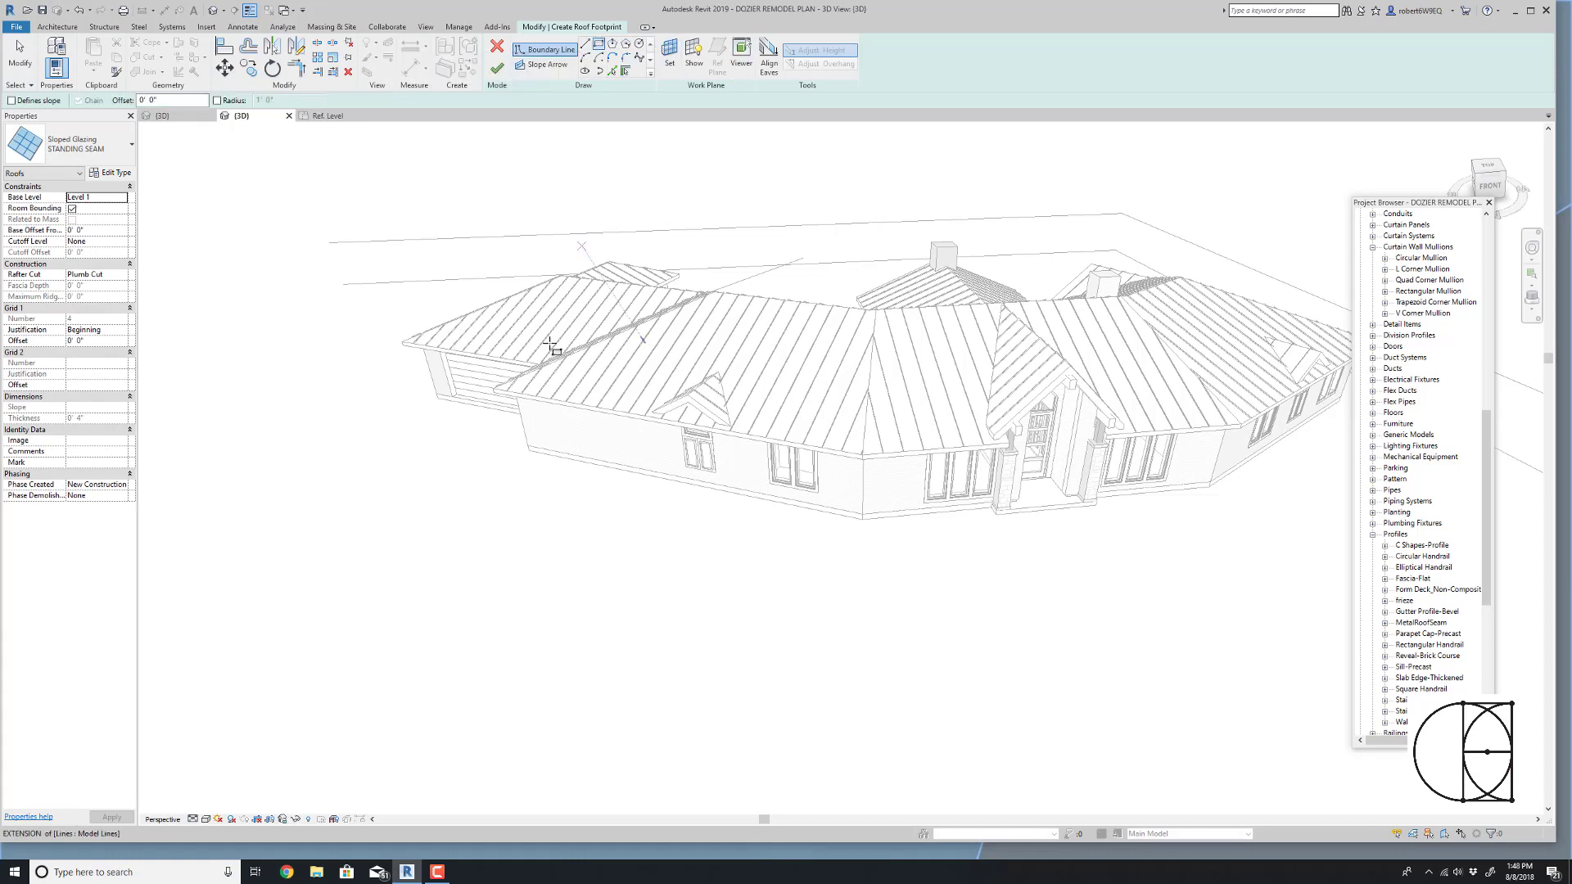
click(256, 652)
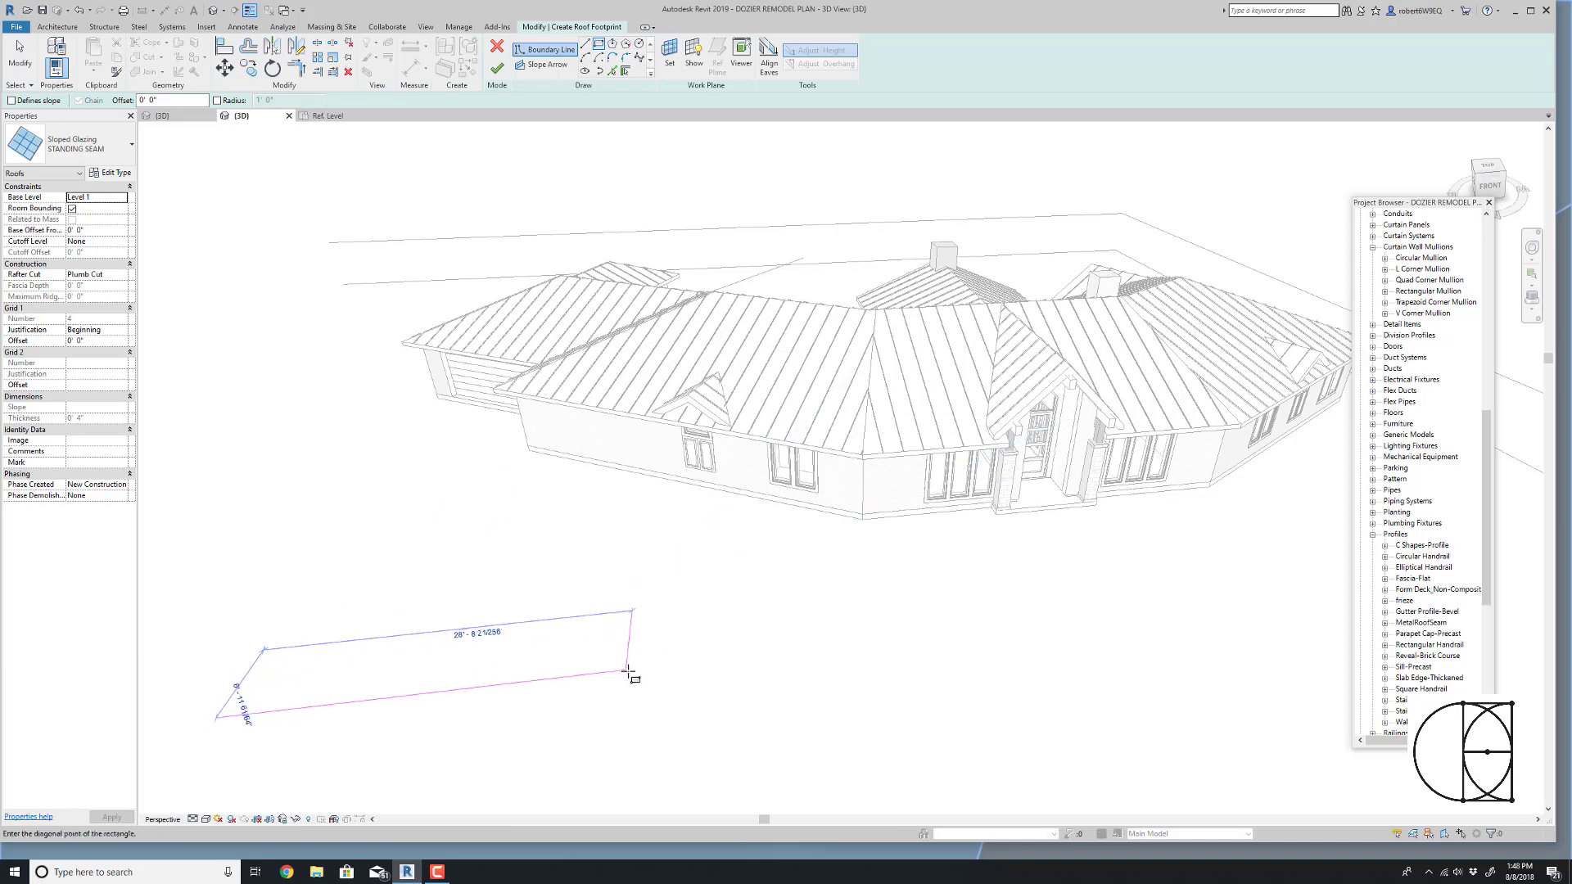
click(709, 724)
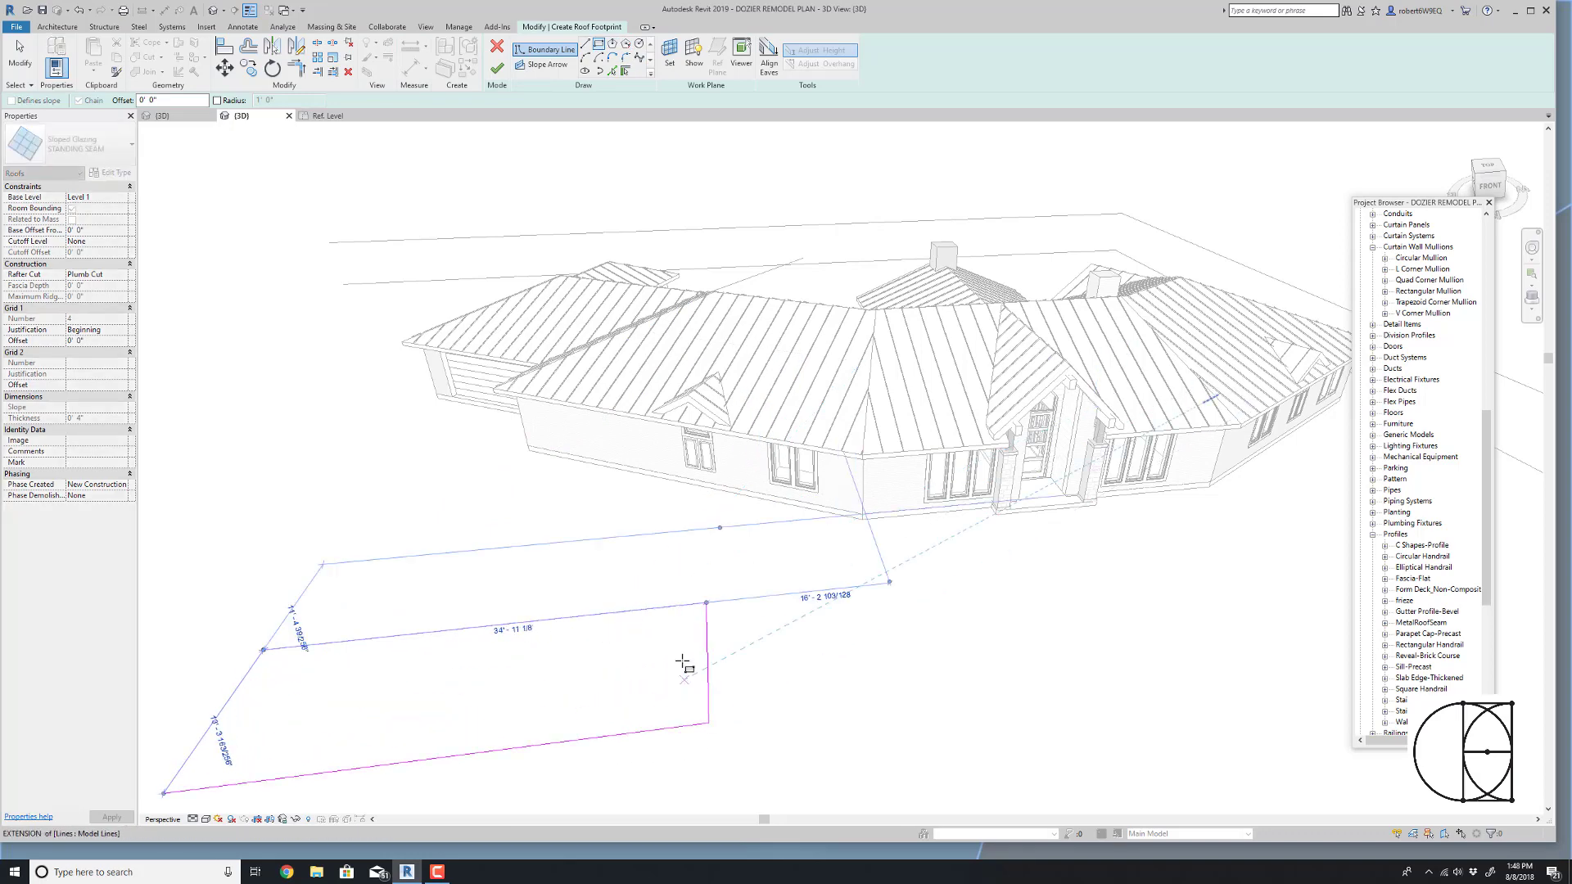
scroll(680, 647, down, 3)
mouse_move(680, 647)
middle_down()
mouse_move(685, 459)
mouse_move(731, 543)
middle_up()
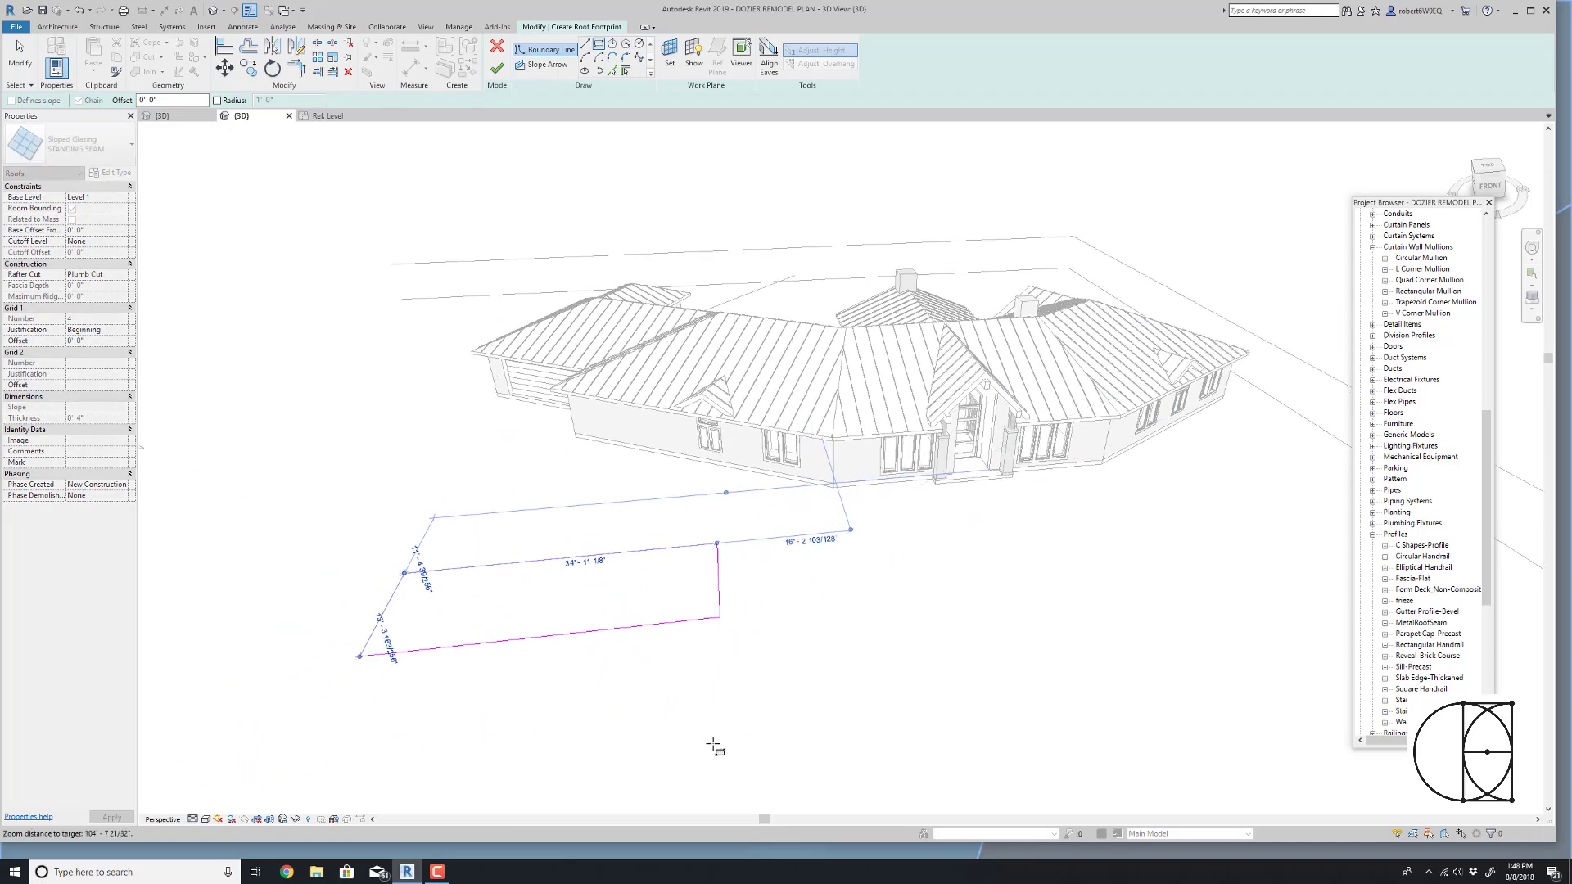
key(Escape)
key(Escape)
- Make all four footprint edges define a 5" / 12" slope and finish the roof
mouse_move(758, 530)
mouse_down()
mouse_move(678, 567)
mouse_move(369, 642)
mouse_move(336, 666)
mouse_up()
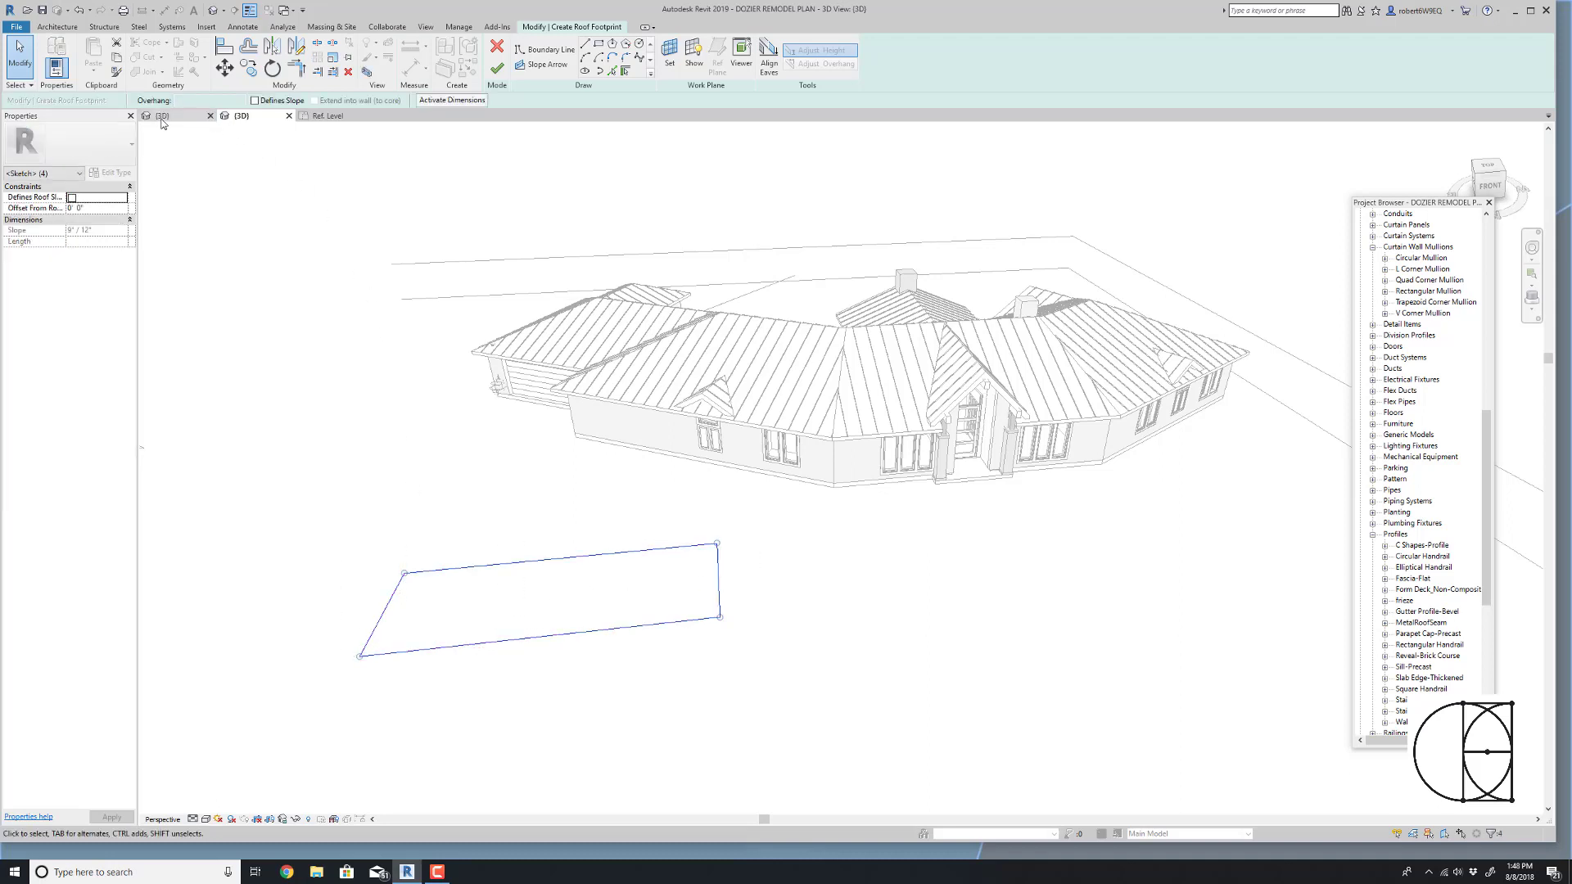
click(255, 100)
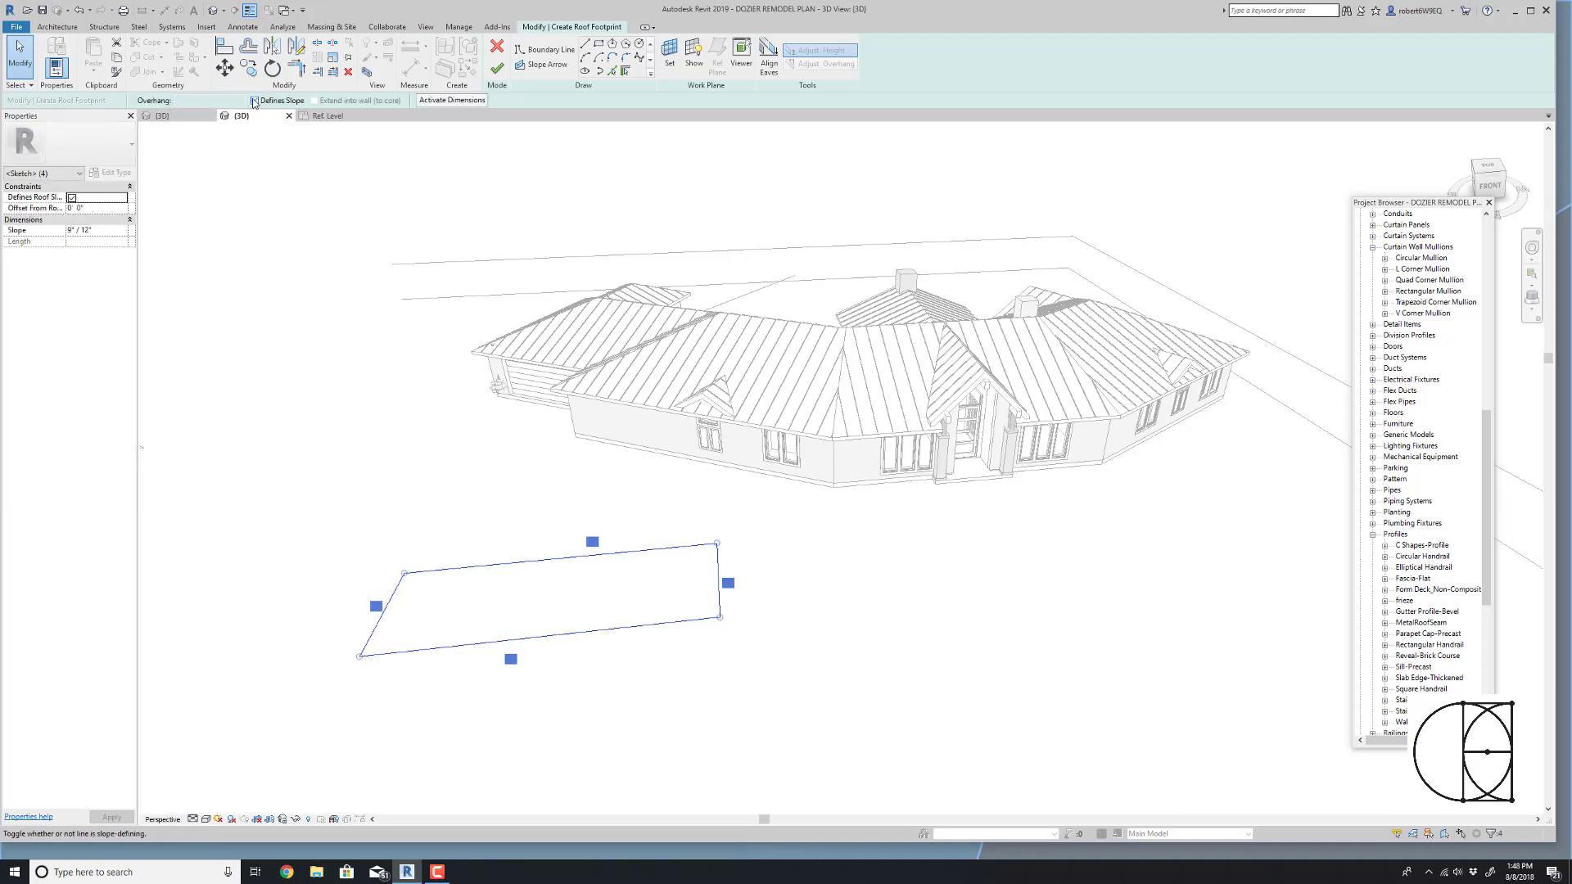
click(113, 232)
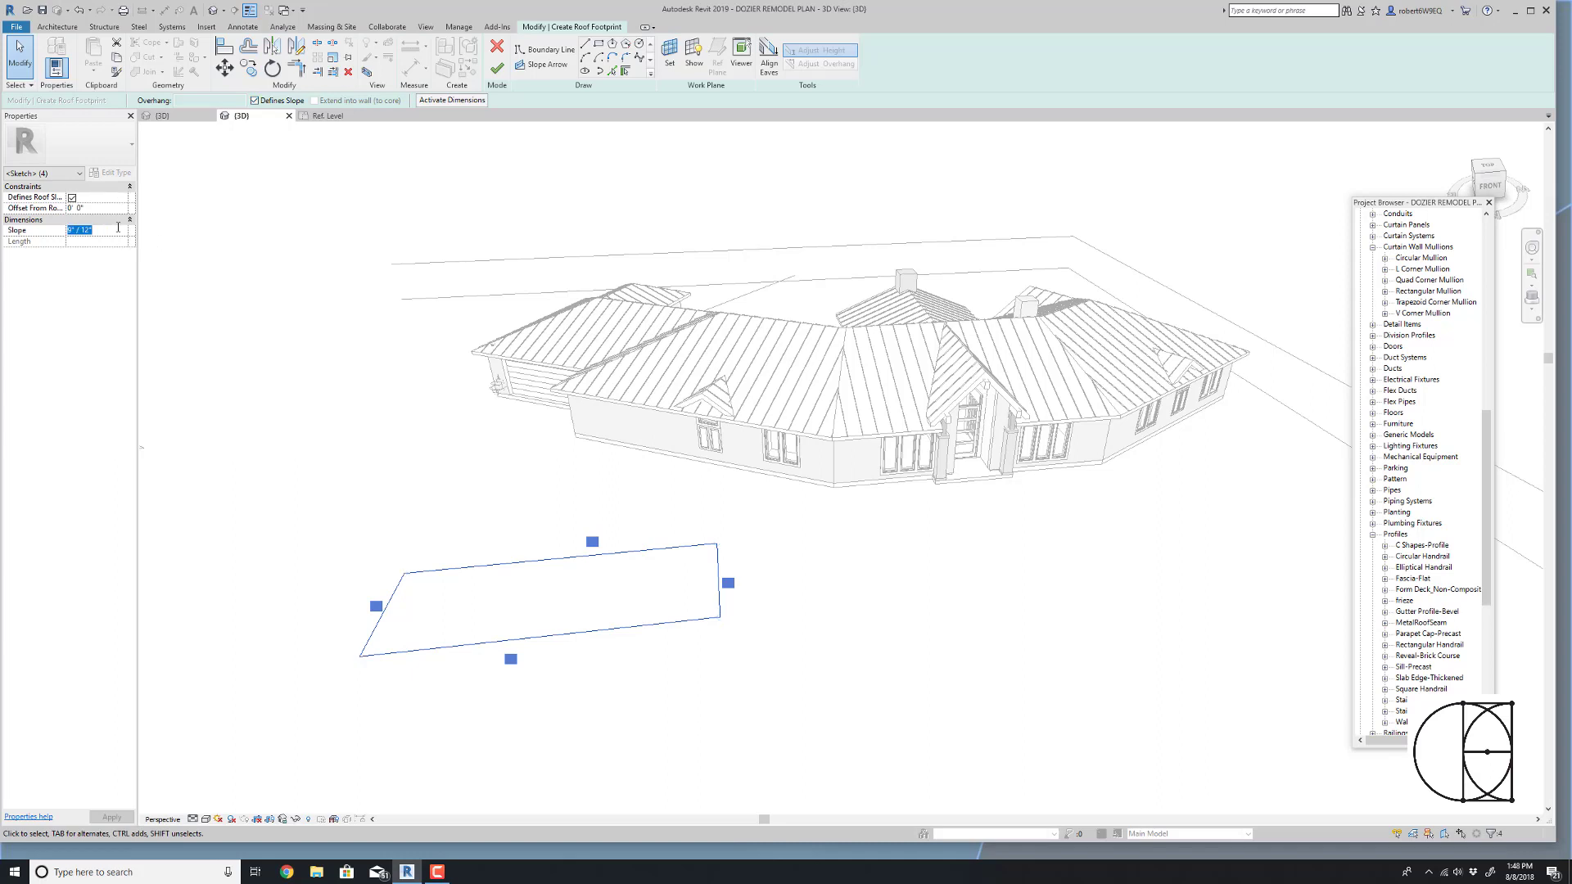
text(5" / 12")
click(277, 382)
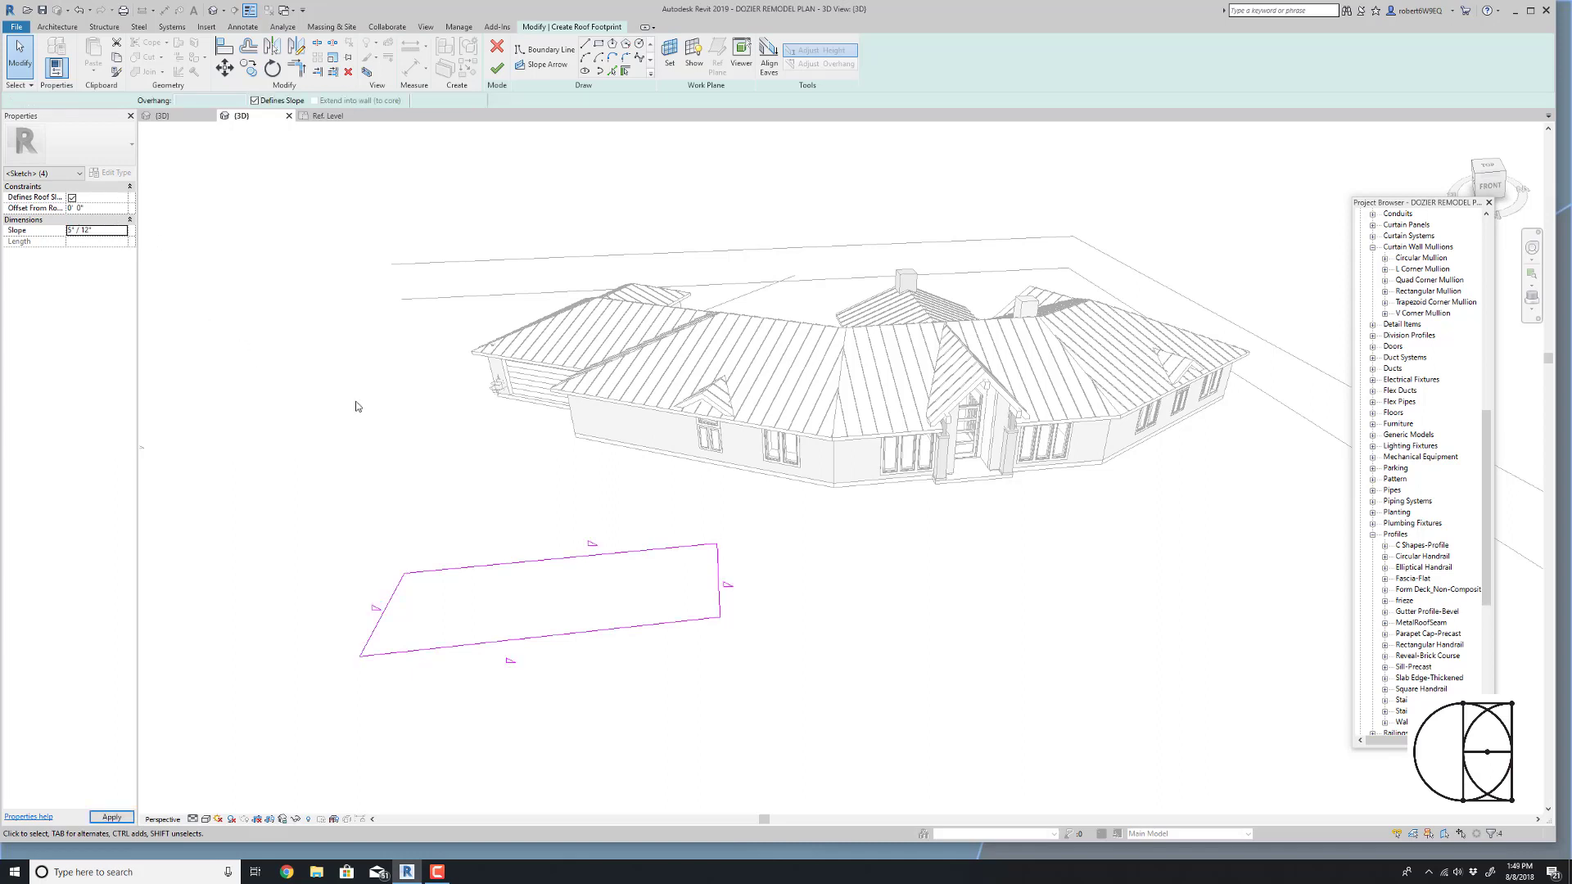
click(497, 69)
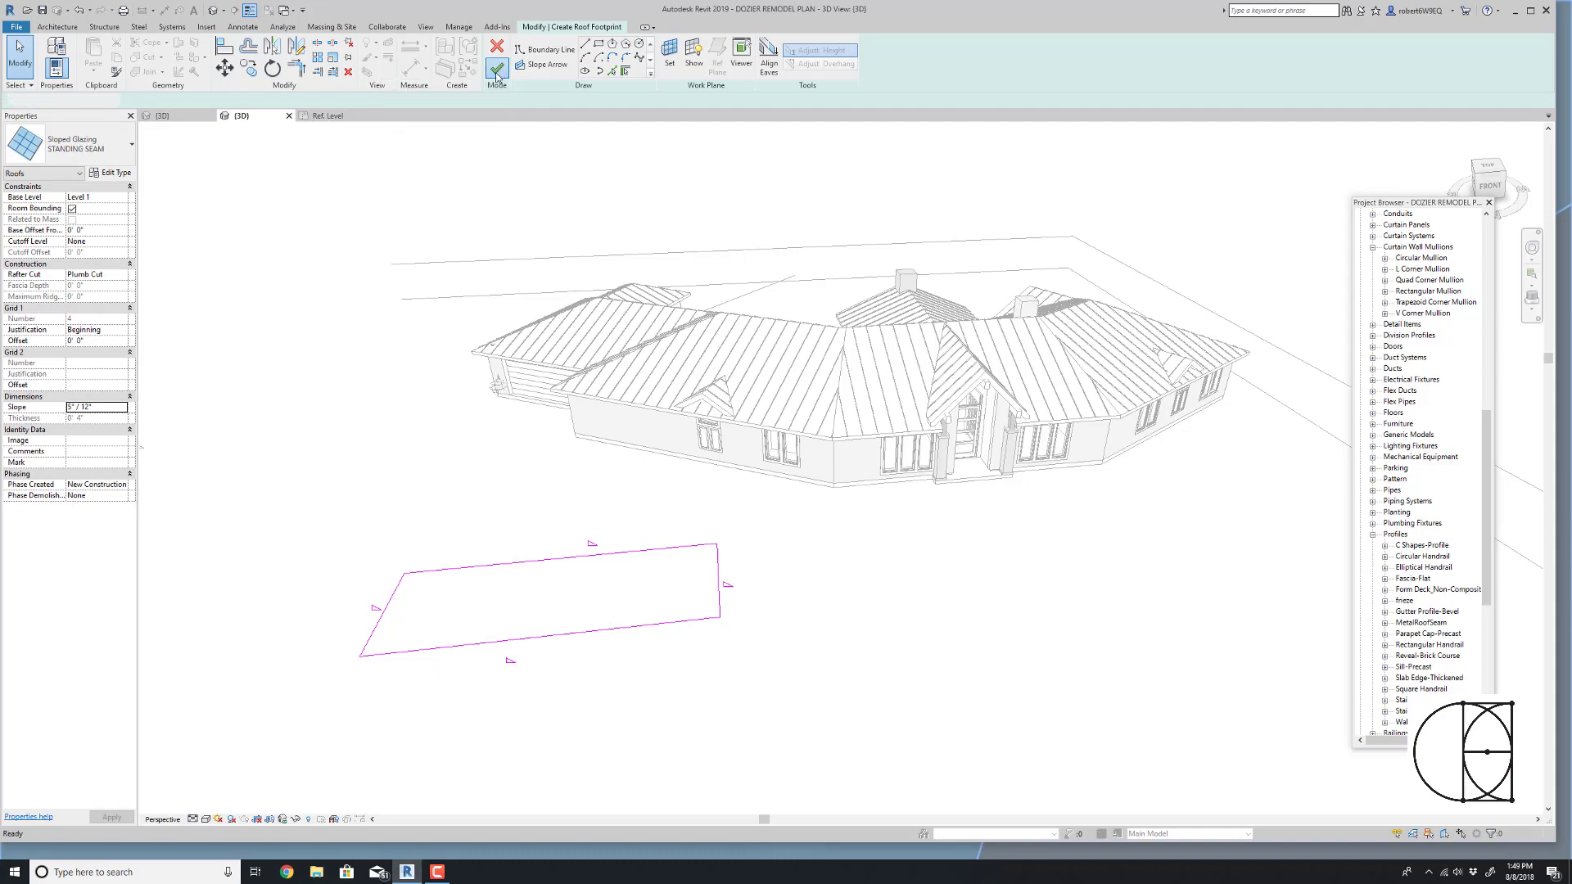
click(802, 648)
scroll(584, 569, up, 5)
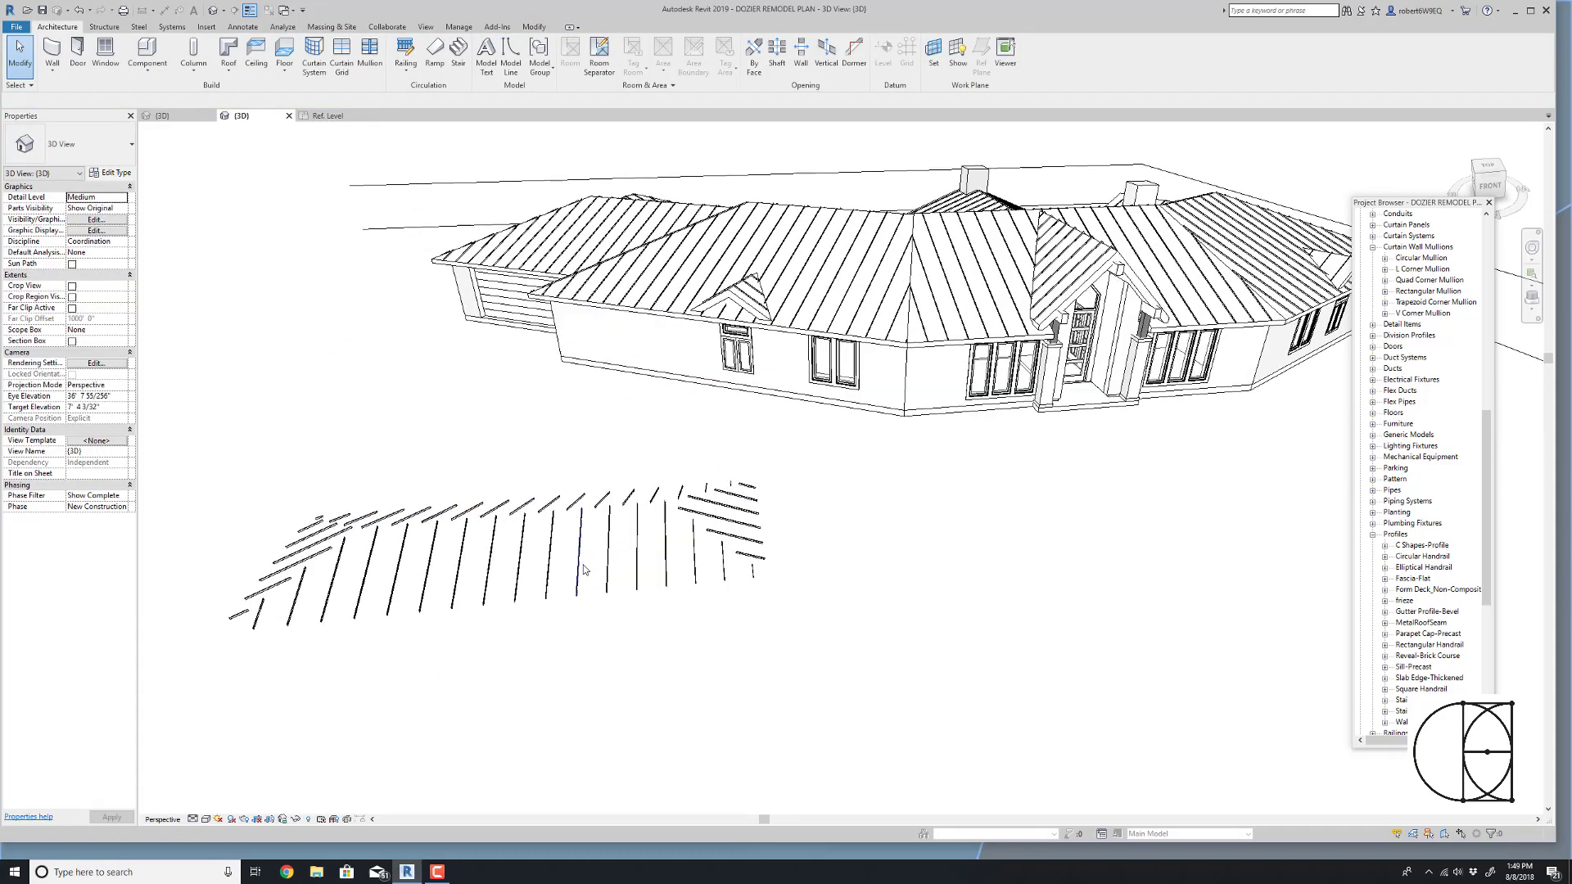
scroll(583, 569, up, 2)
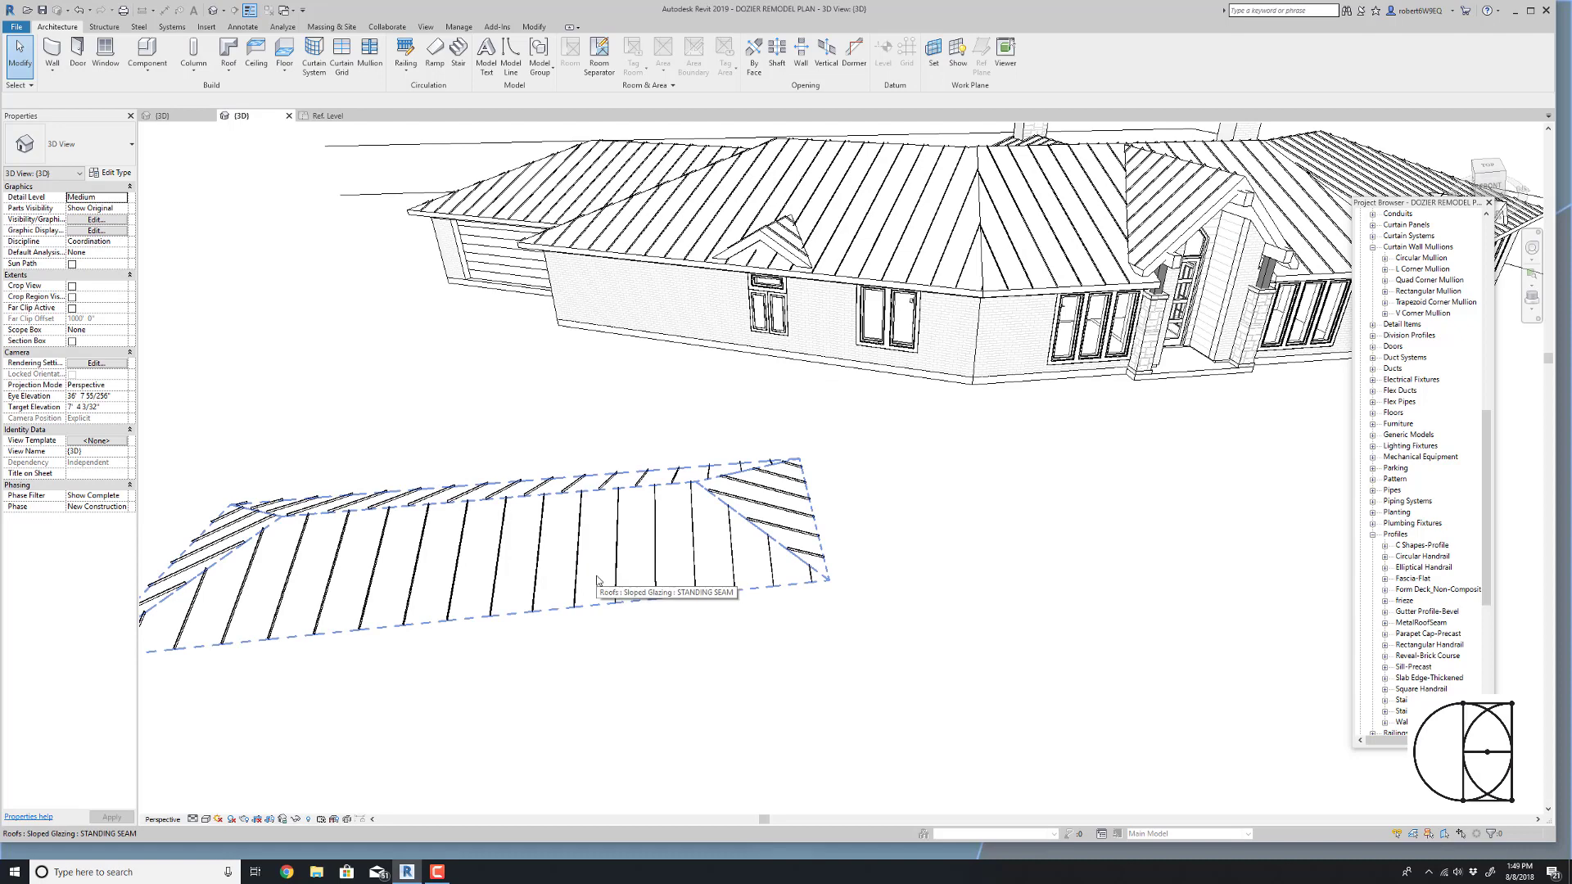
scroll(618, 596, down, 3)
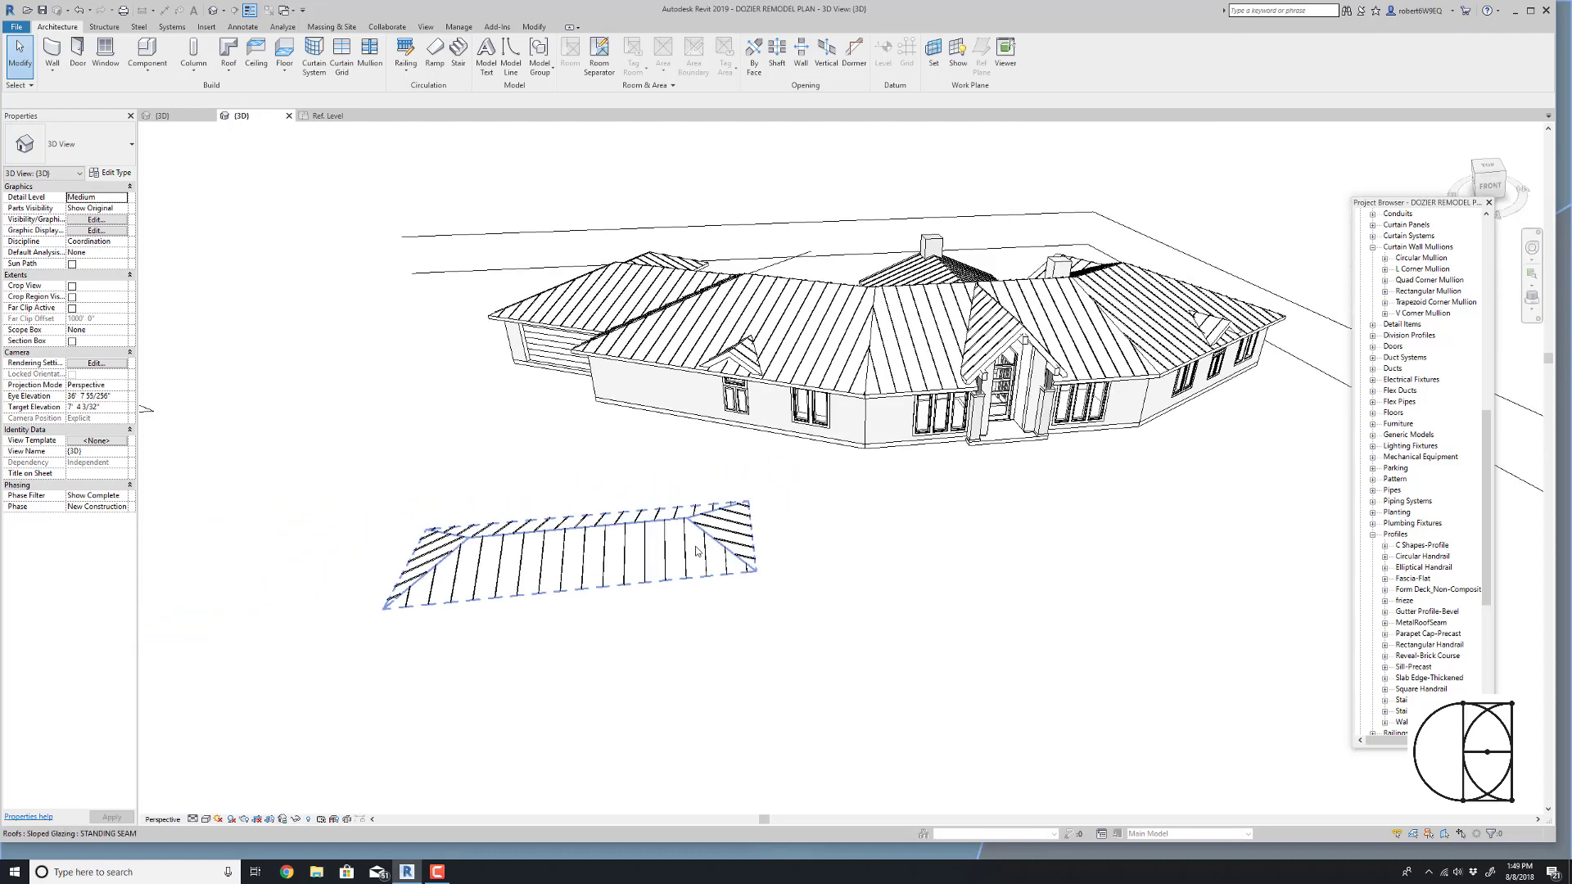